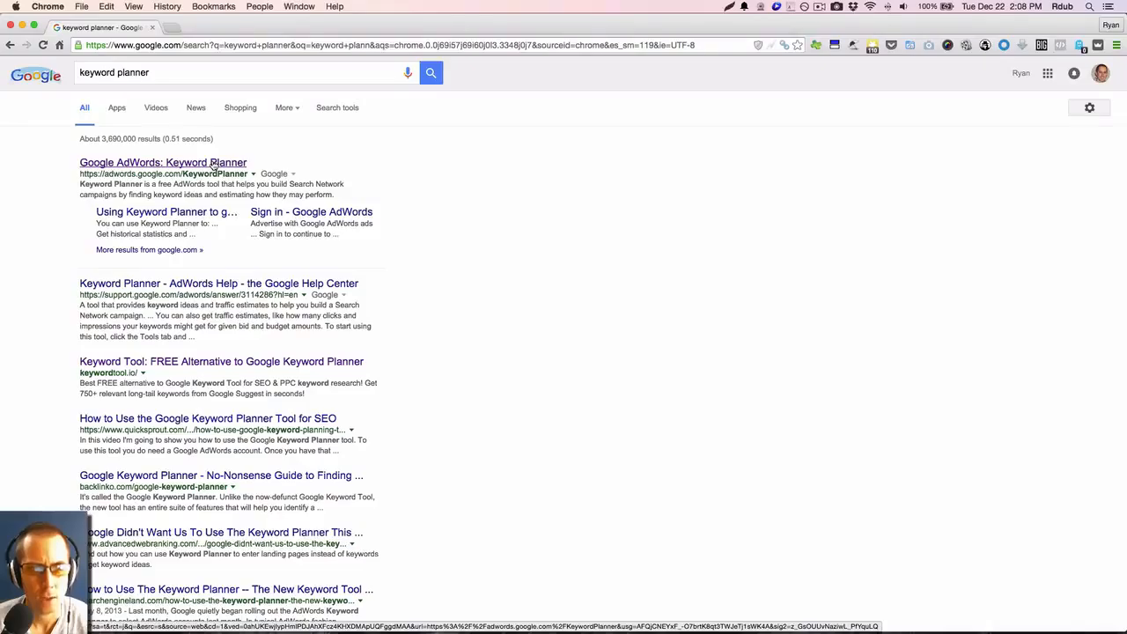
Open the Google AdWords Keyword Planner in a new tab and expand the search for new keywords using a phrase, website or category.
{"action": "left_click", "coordinate": [212, 166], "text": "super"}
{"action": "left_click", "coordinate": [203, 28]}
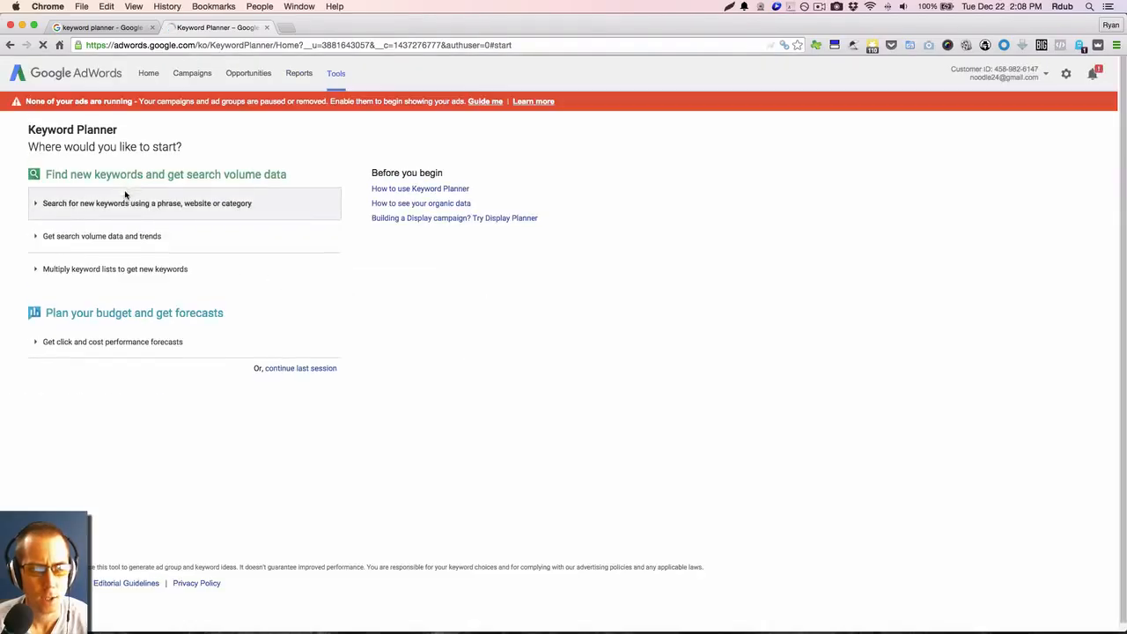
{"action": "left_click", "coordinate": [126, 204]}
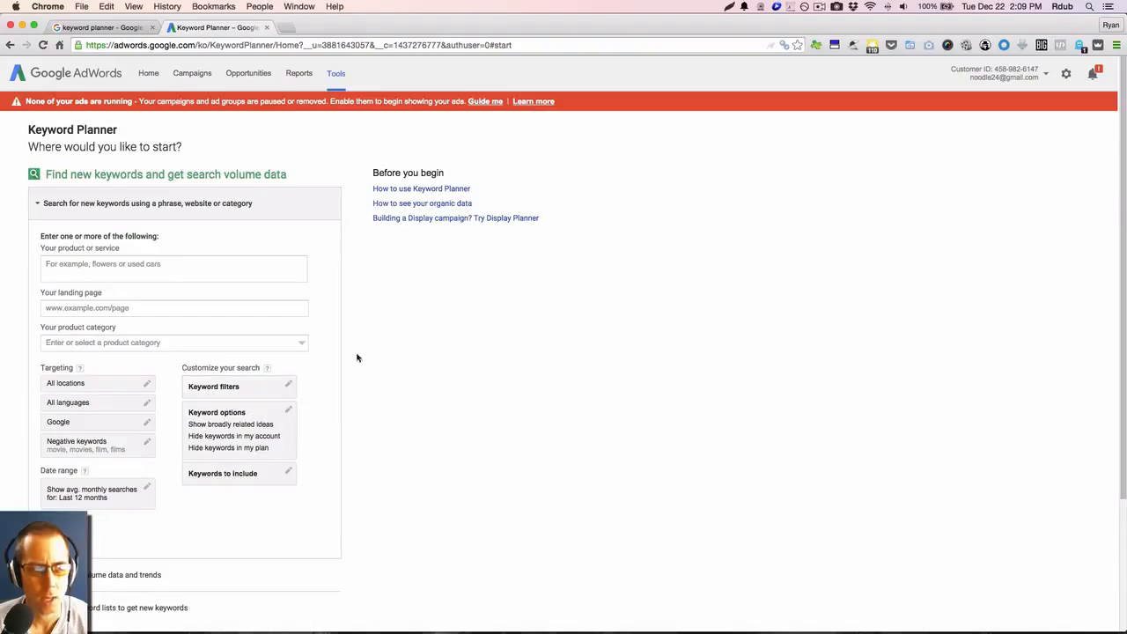
Search for the product or service "seo" and show its individual keyword ideas instead of the ad group ideas.
{"action": "left_click", "coordinate": [156, 269]}
{"action": "type", "text": "seo"}
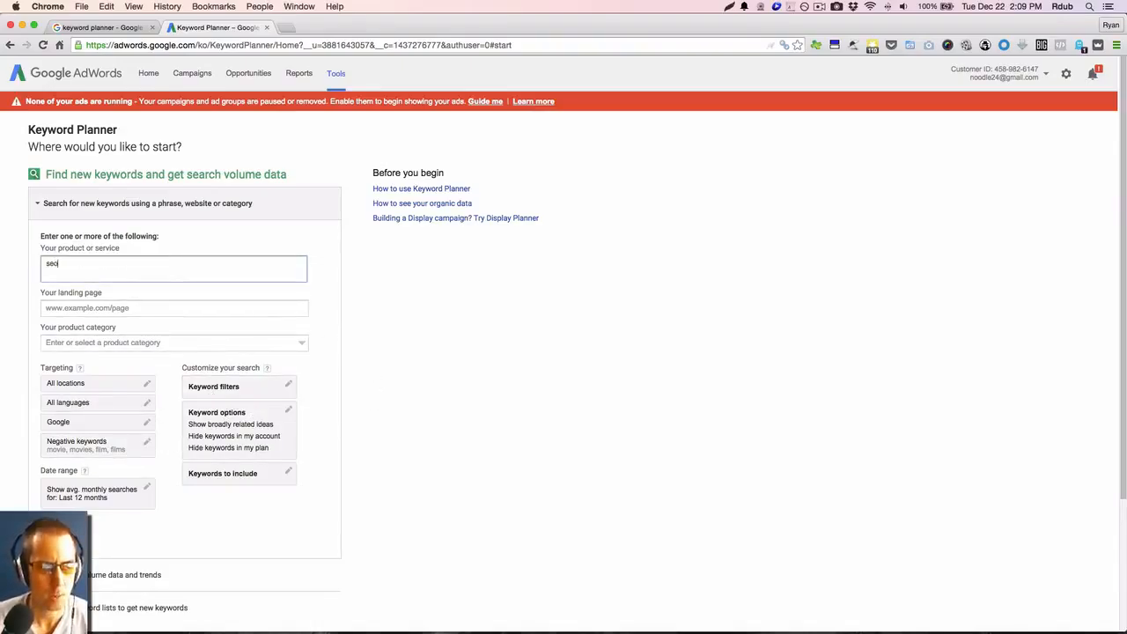
{"action": "key", "text": "Return"}
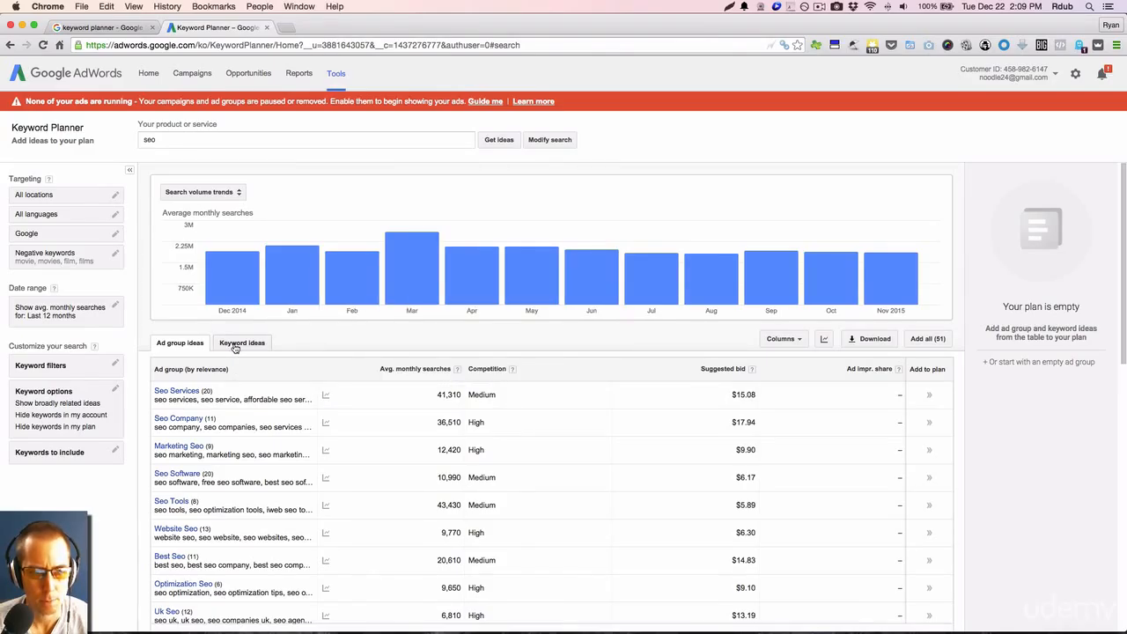
{"action": "left_click", "coordinate": [236, 345]}
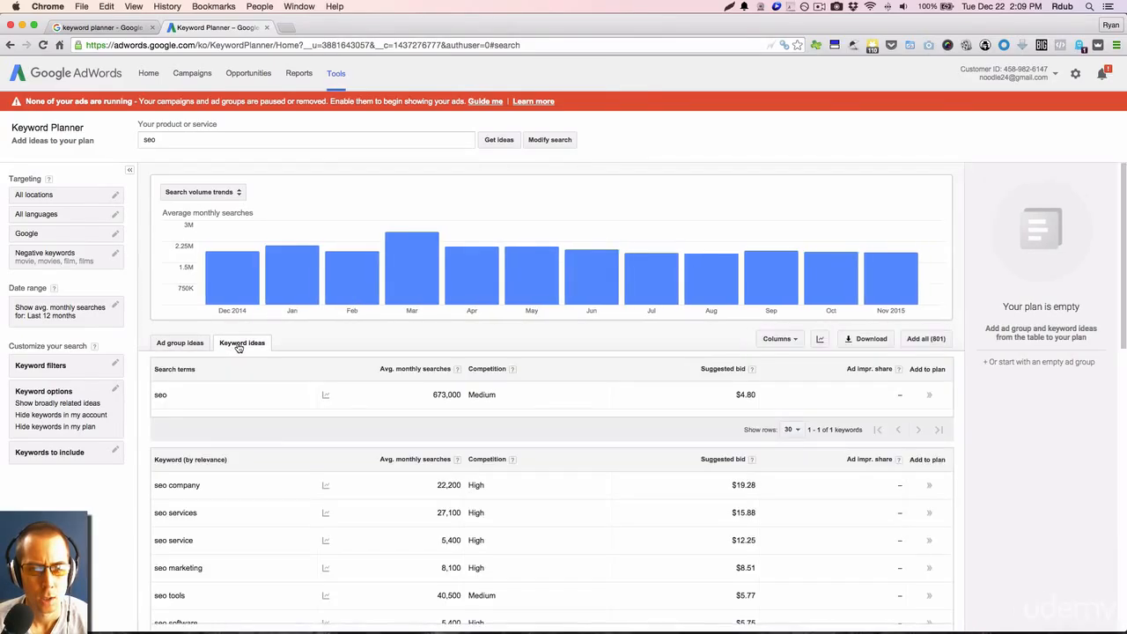
Examine the keyword ideas for "seo", comparing their average monthly searches, competition and suggested bids.
{"action": "scroll", "coordinate": [343, 344], "scroll_direction": "down", "scroll_amount": 2}
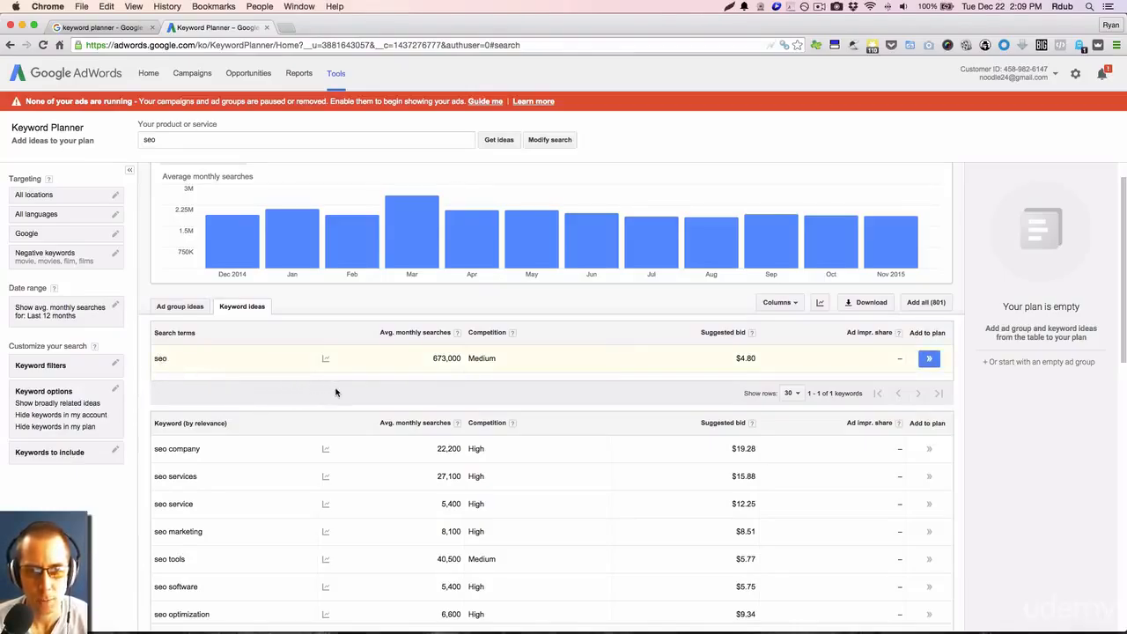
{"action": "scroll", "coordinate": [407, 394], "scroll_direction": "up", "scroll_amount": 1}
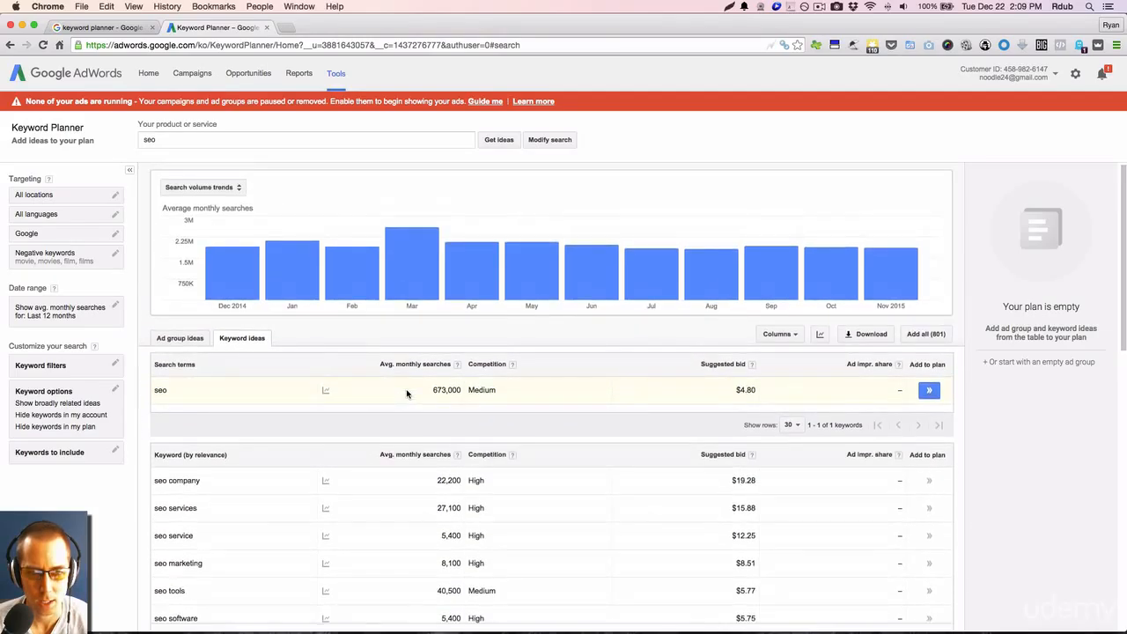
{"action": "scroll", "coordinate": [407, 393], "scroll_direction": "down", "scroll_amount": 1}
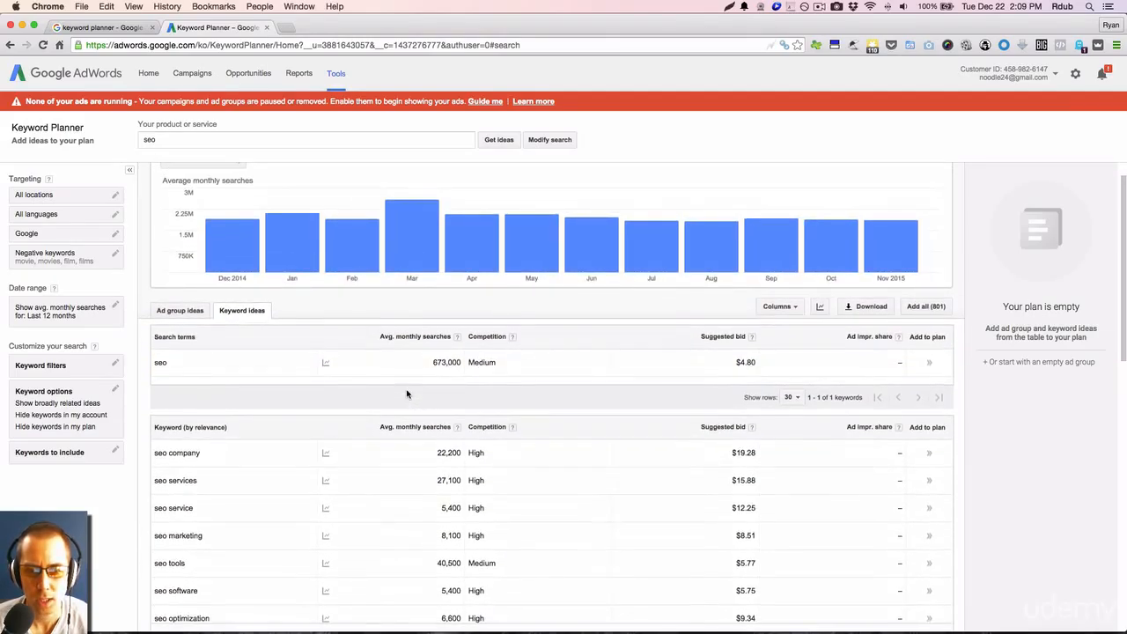
{"action": "scroll", "coordinate": [394, 397], "scroll_direction": "down", "scroll_amount": 1}
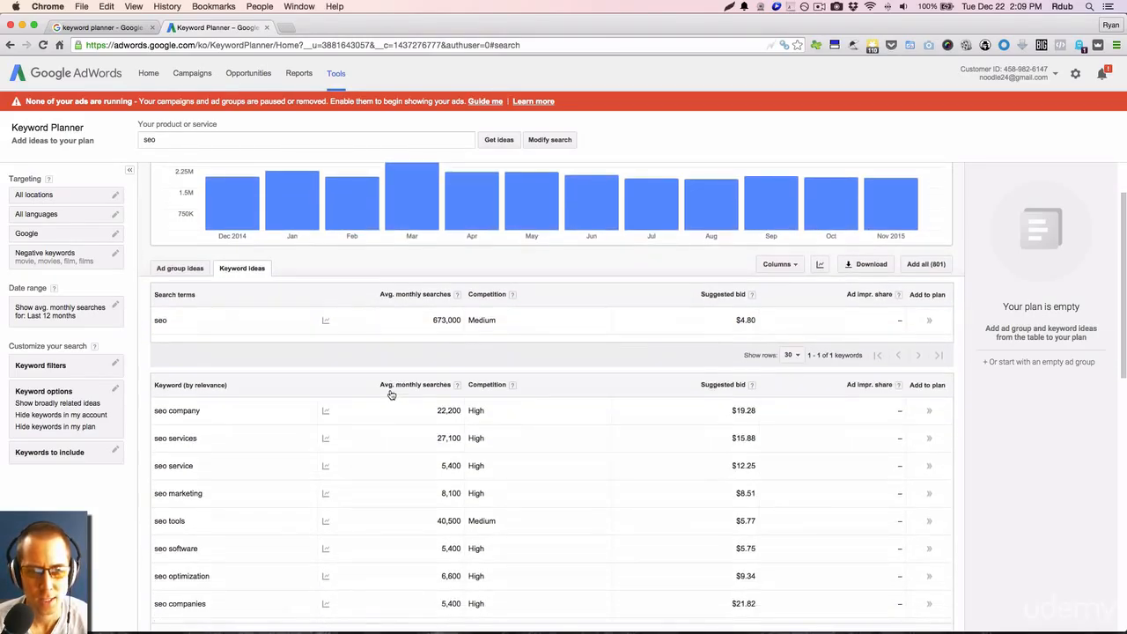
{"action": "scroll", "coordinate": [242, 356], "scroll_direction": "down", "scroll_amount": 1}
{"action": "scroll", "coordinate": [240, 360], "scroll_direction": "down", "scroll_amount": 1}
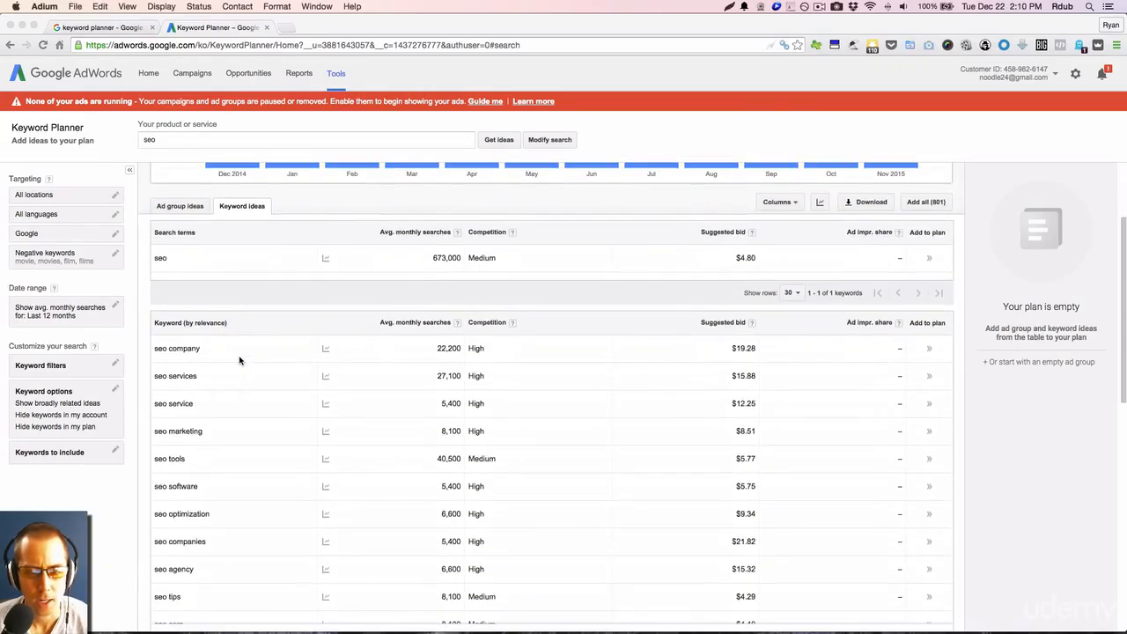
{"action": "scroll", "coordinate": [252, 349], "scroll_direction": "up", "scroll_amount": 2}
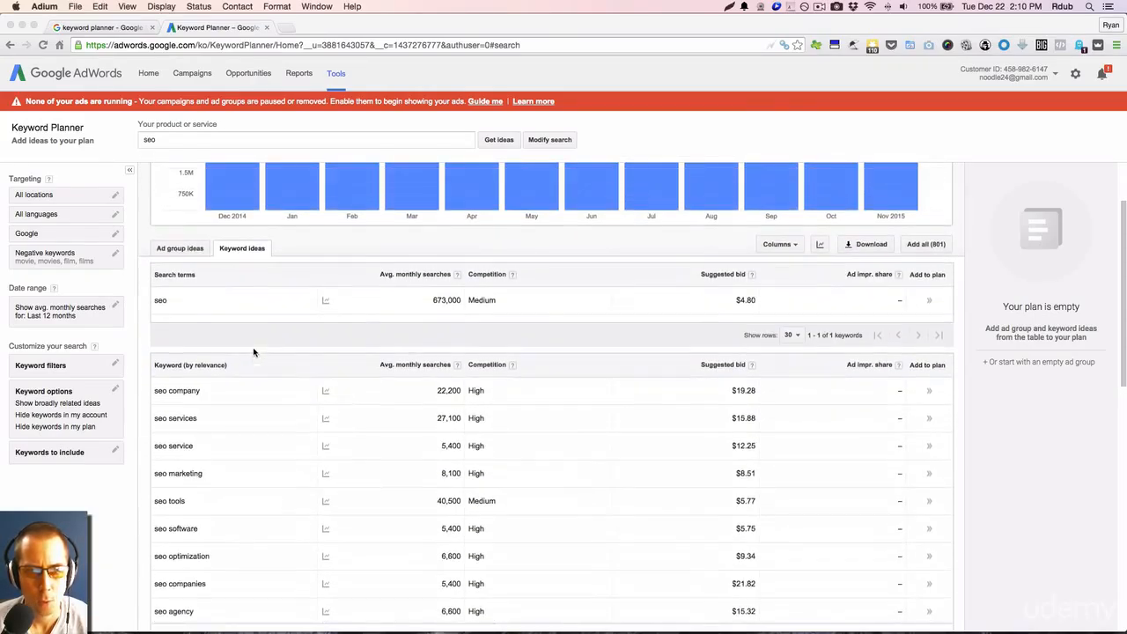
{"action": "scroll", "coordinate": [251, 322], "scroll_direction": "down", "scroll_amount": 2}
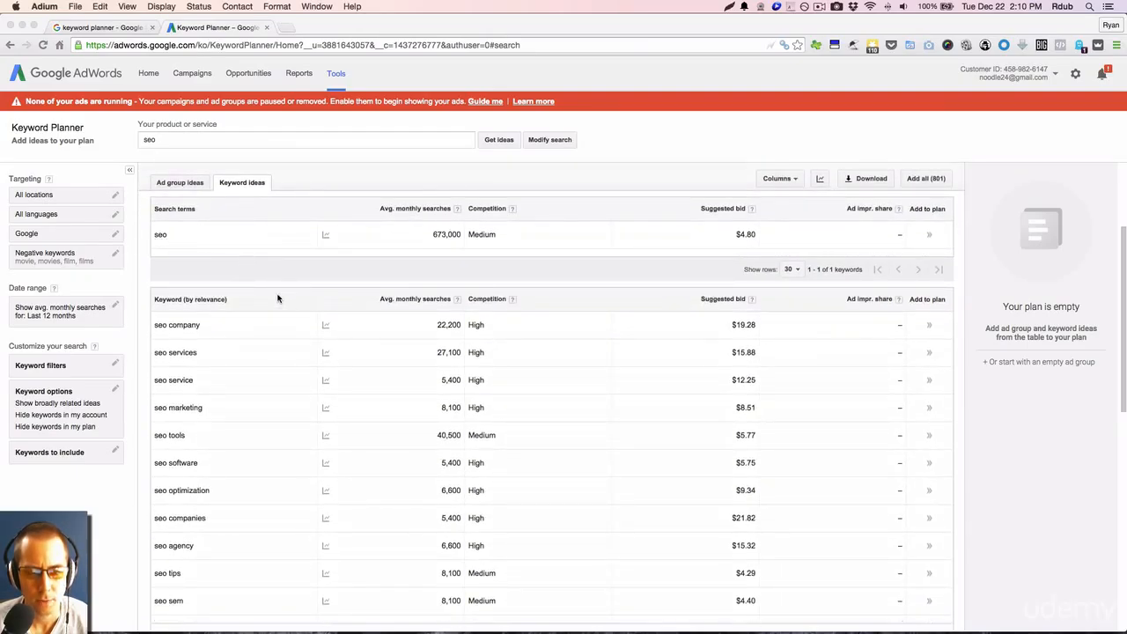
{"action": "scroll", "coordinate": [291, 368], "scroll_direction": "down", "scroll_amount": 1}
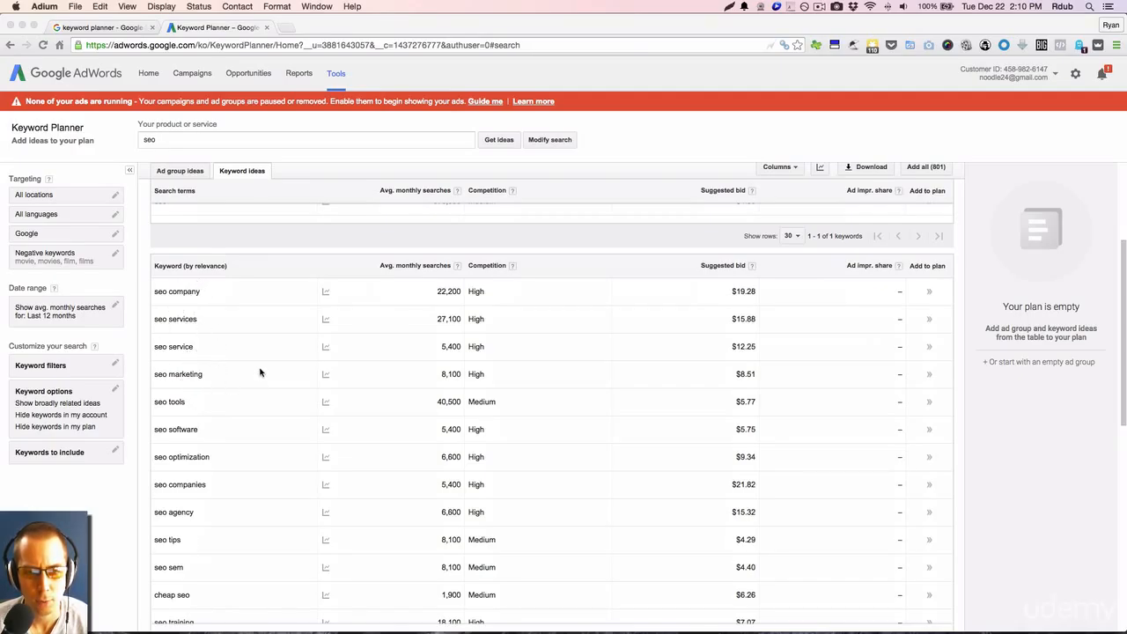
{"action": "scroll", "coordinate": [260, 371], "scroll_direction": "up", "scroll_amount": 1}
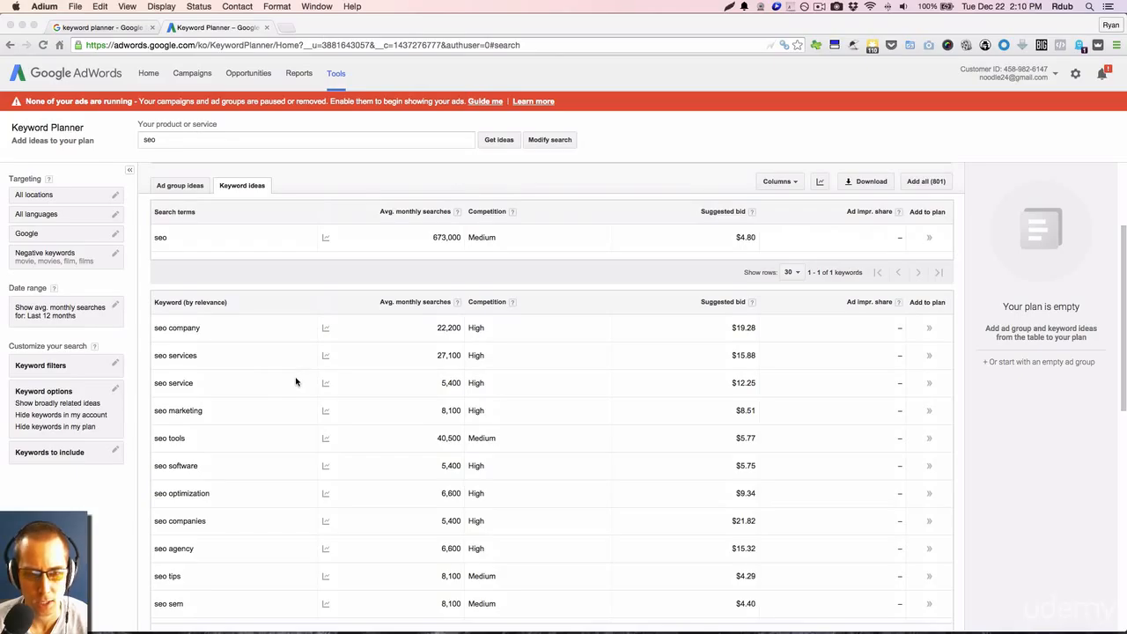
{"action": "scroll", "coordinate": [296, 381], "scroll_direction": "down", "scroll_amount": 1}
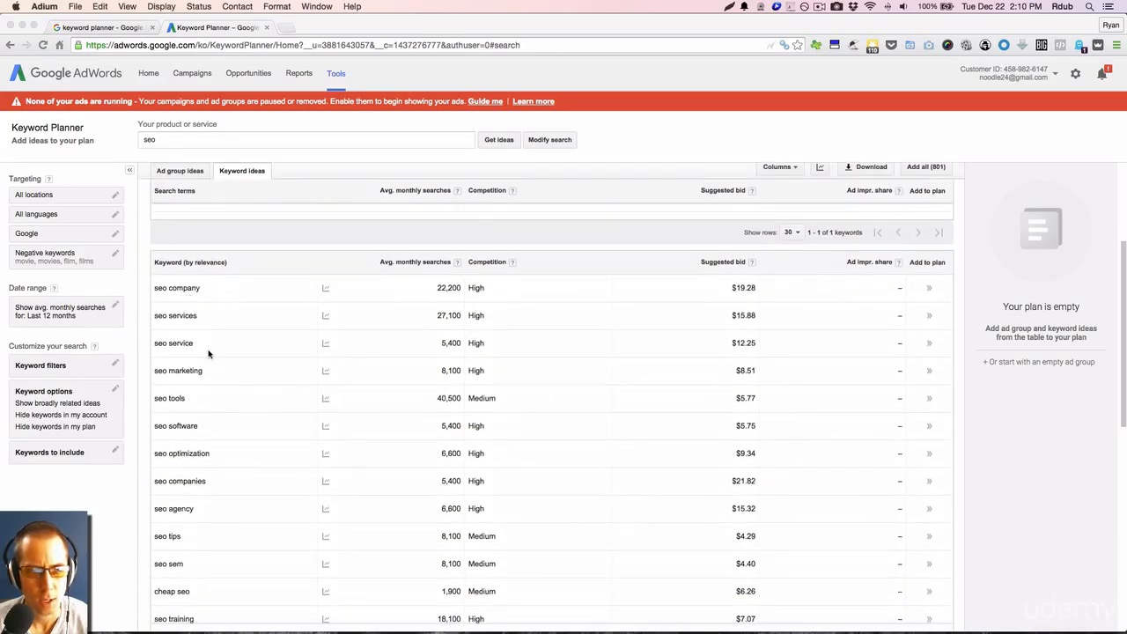
{"action": "scroll", "coordinate": [268, 381], "scroll_direction": "up", "scroll_amount": 1}
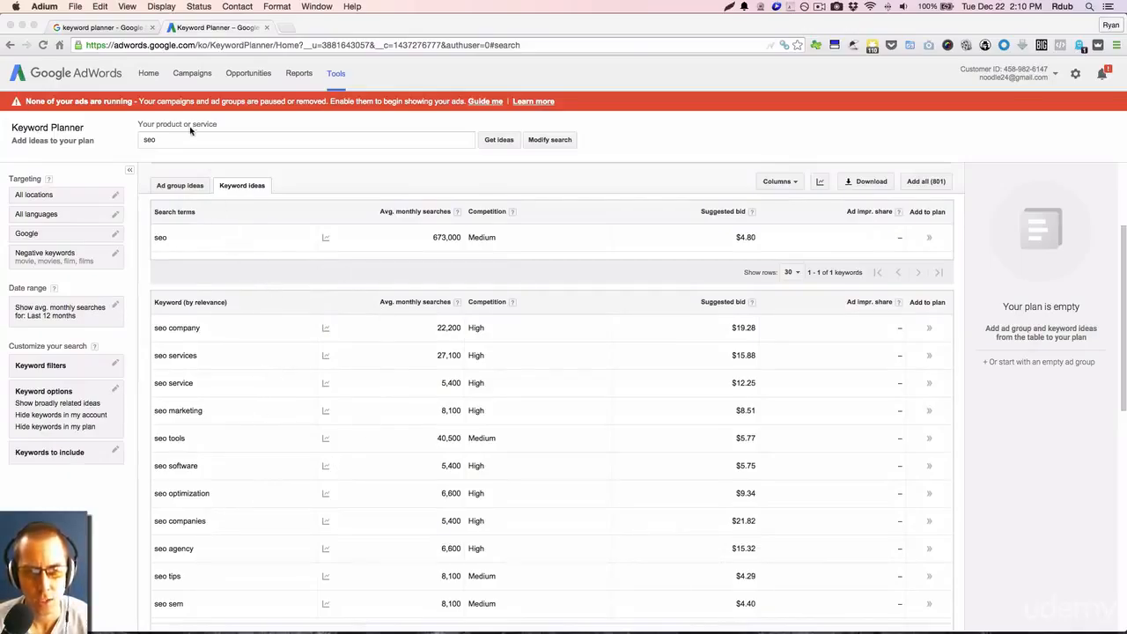
{"action": "scroll", "coordinate": [346, 485], "scroll_direction": "down", "scroll_amount": 1}
{"action": "scroll", "coordinate": [346, 485], "scroll_direction": "down", "scroll_amount": 3}
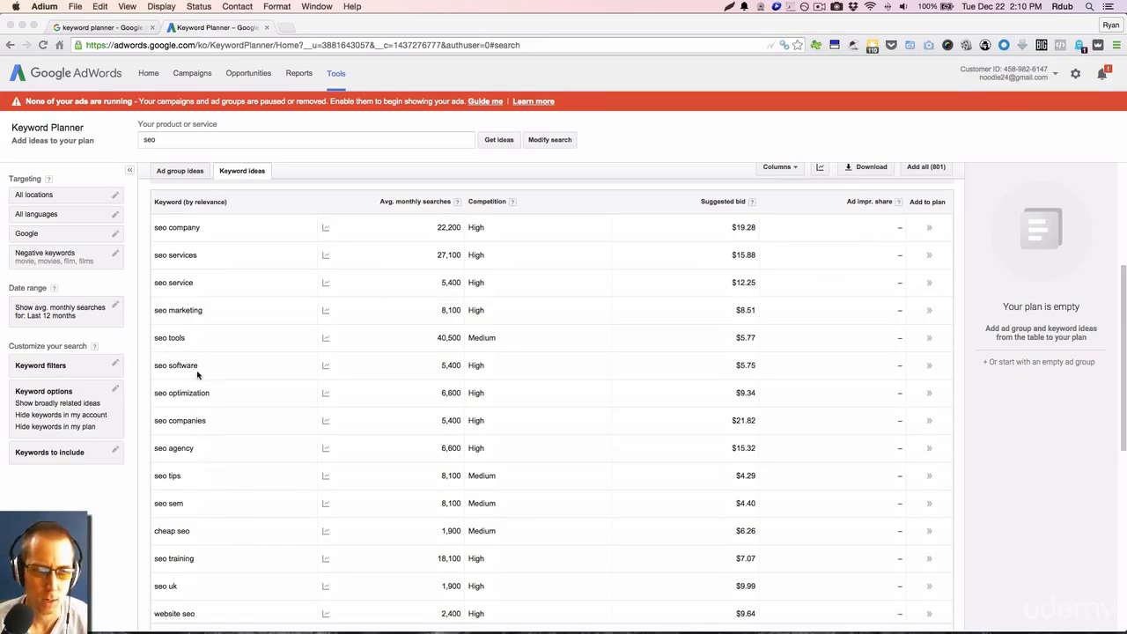
{"action": "scroll", "coordinate": [221, 374], "scroll_direction": "down", "scroll_amount": 1}
{"action": "scroll", "coordinate": [221, 374], "scroll_direction": "down", "scroll_amount": 1}
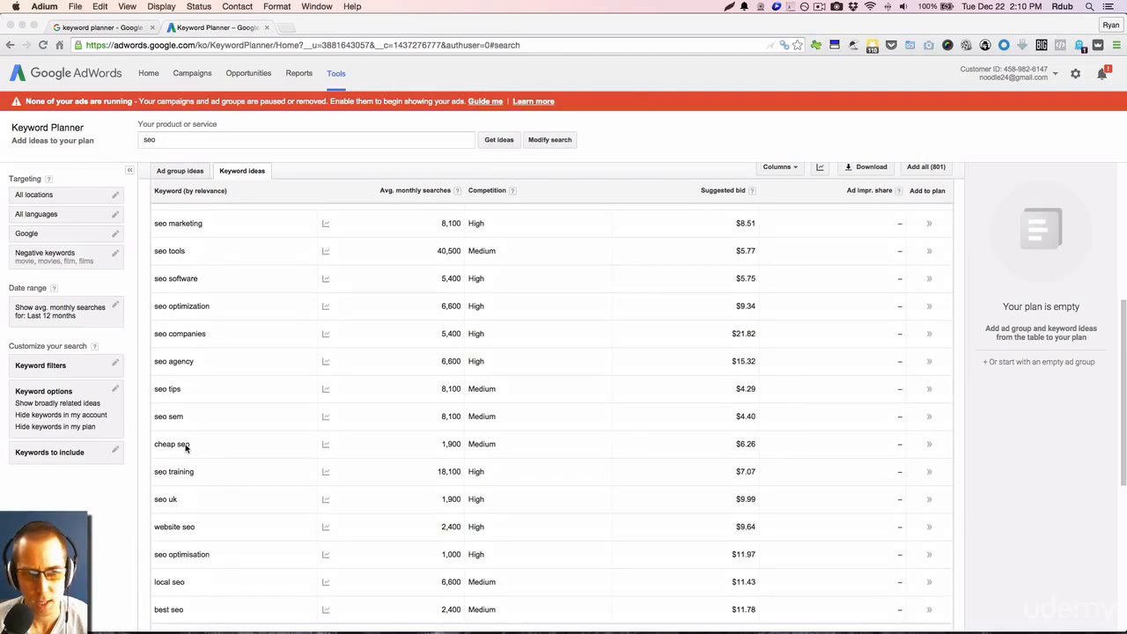
{"action": "scroll", "coordinate": [214, 448], "scroll_direction": "down", "scroll_amount": 3}
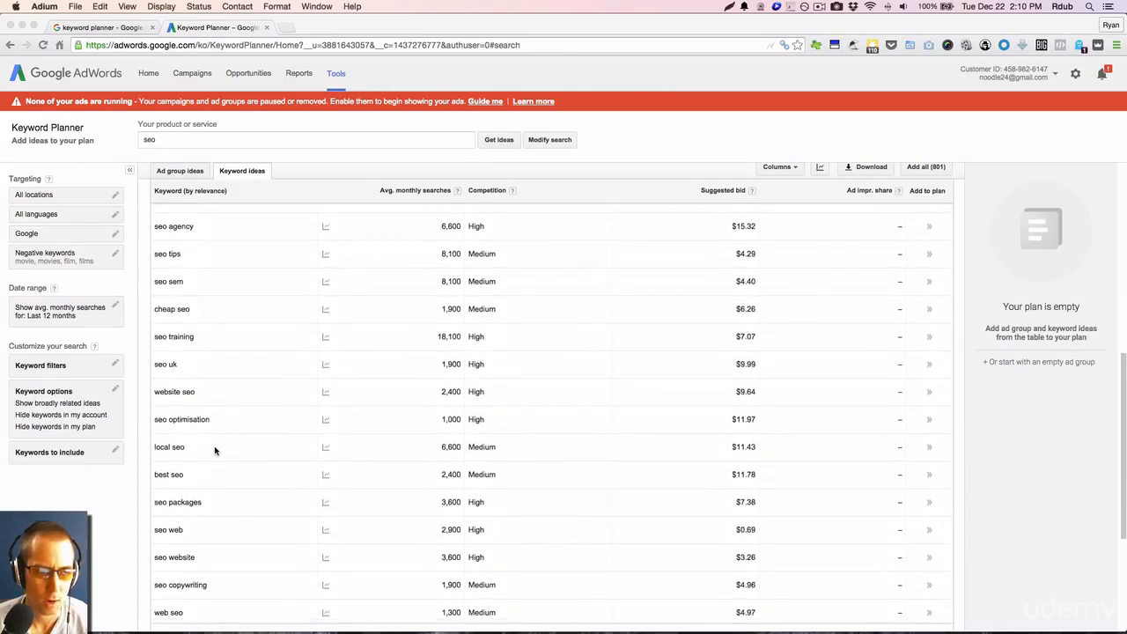
{"action": "scroll", "coordinate": [217, 453], "scroll_direction": "down", "scroll_amount": 3}
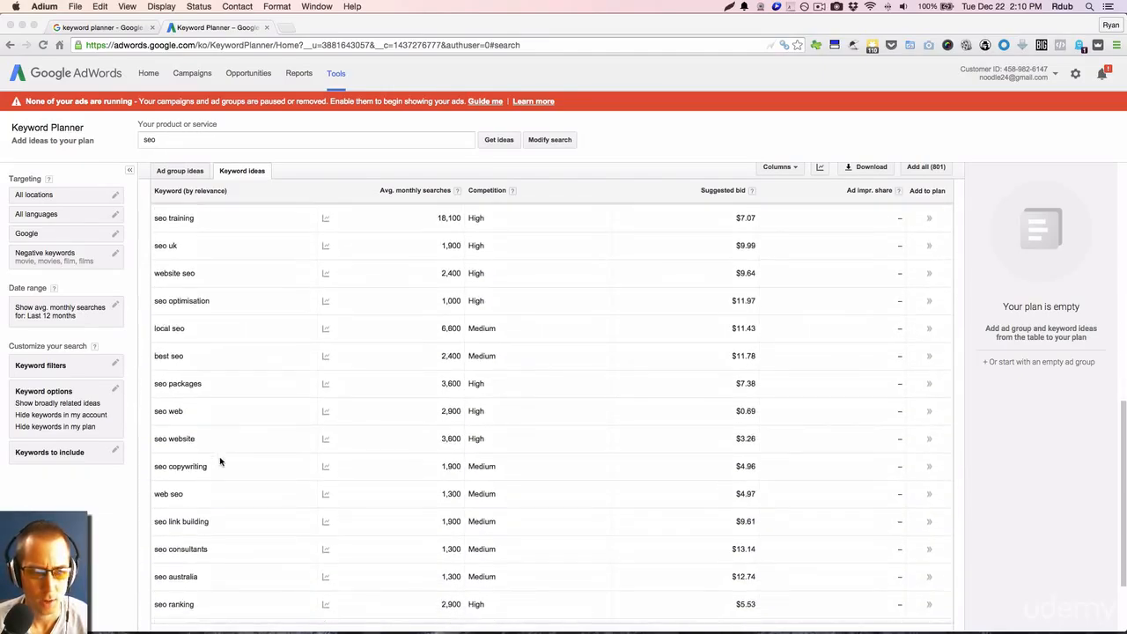
{"action": "scroll", "coordinate": [219, 466], "scroll_direction": "down", "scroll_amount": 2}
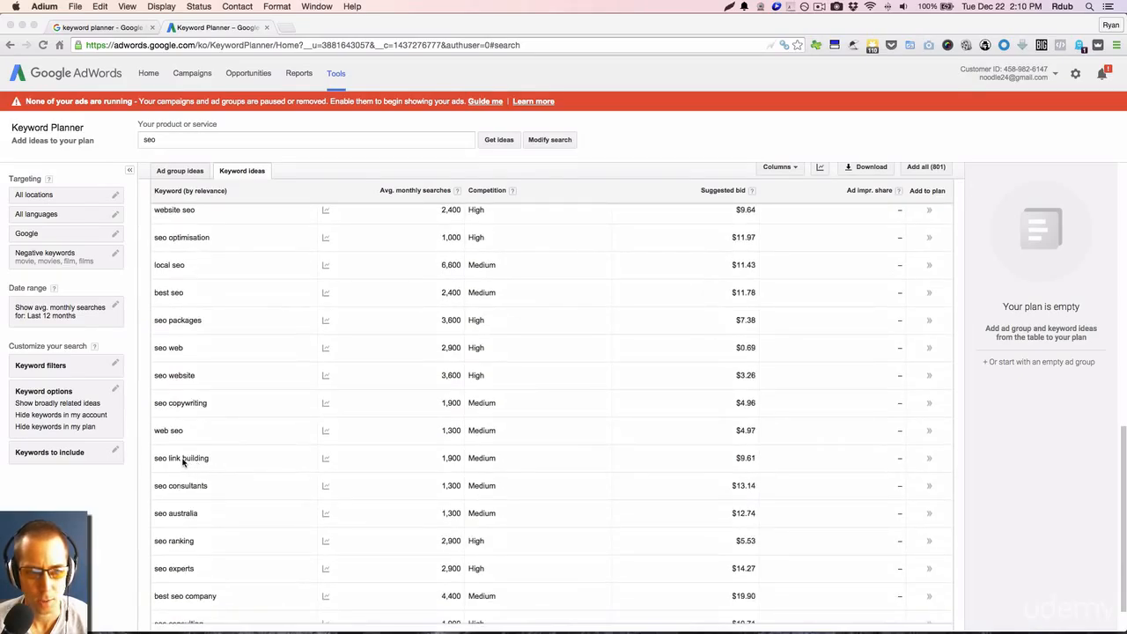
{"action": "scroll", "coordinate": [228, 459], "scroll_direction": "down", "scroll_amount": 2}
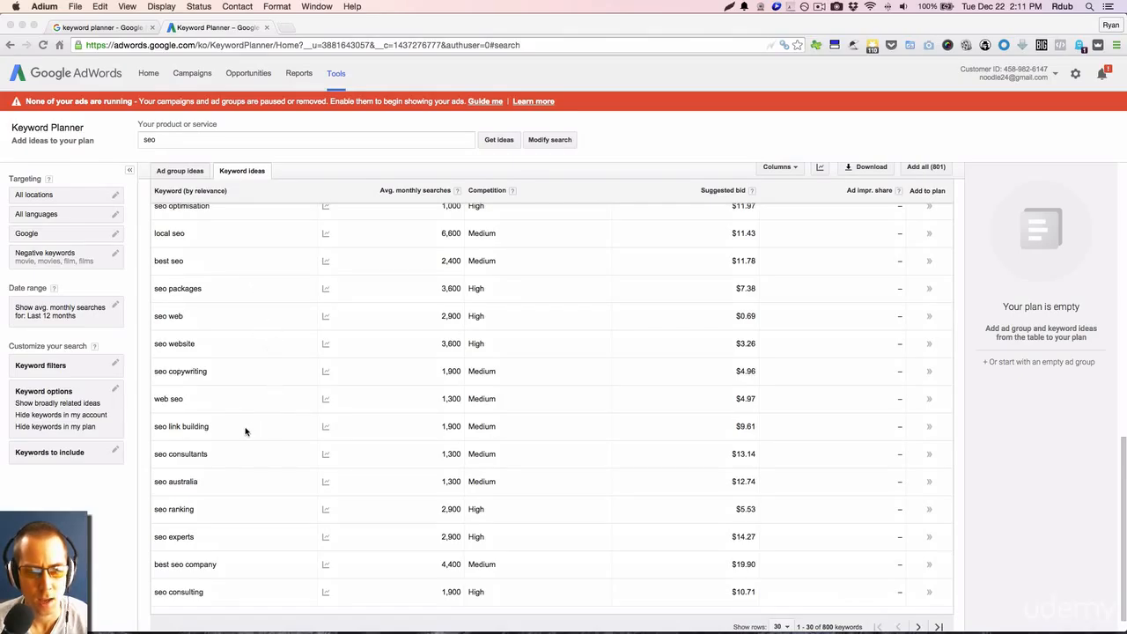
{"action": "scroll", "coordinate": [243, 431], "scroll_direction": "up", "scroll_amount": 2}
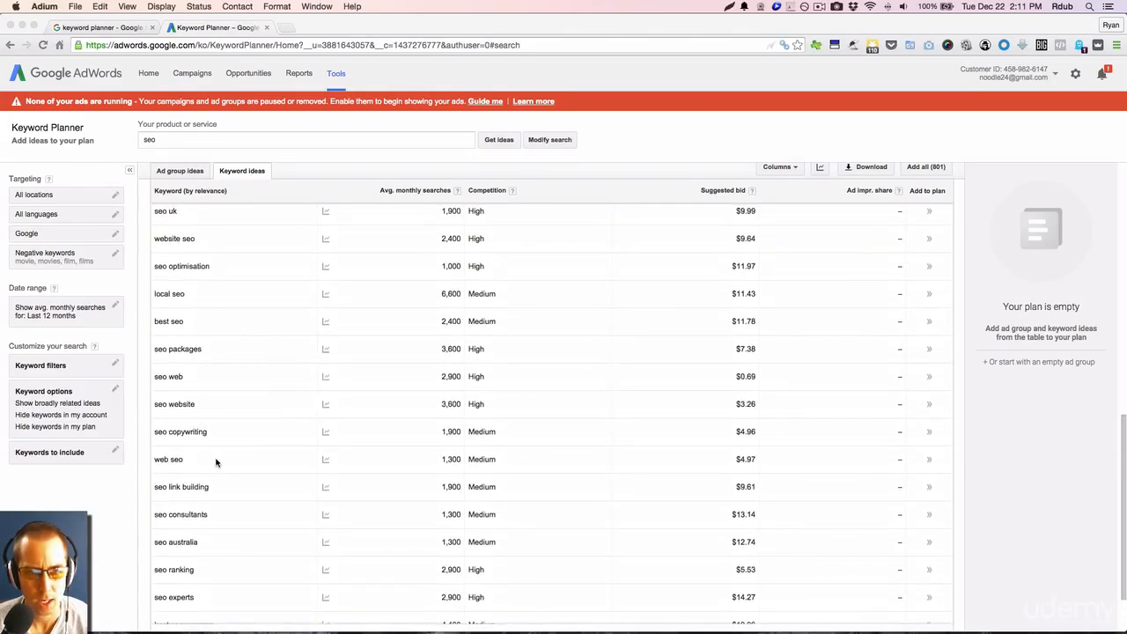
{"action": "scroll", "coordinate": [217, 461], "scroll_direction": "up", "scroll_amount": 10}
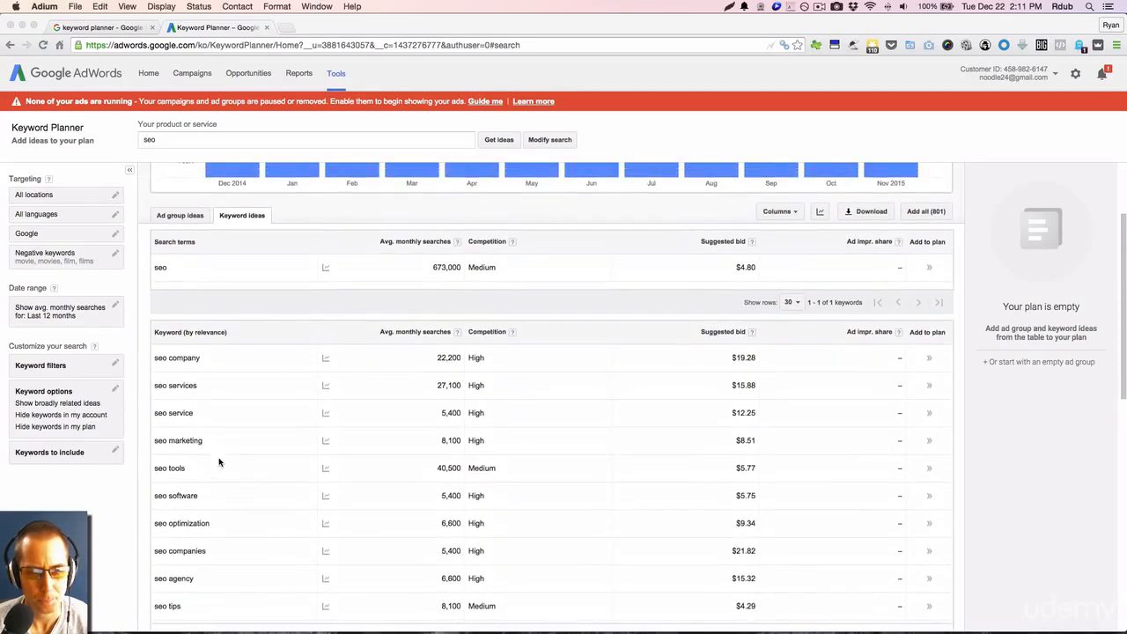
Add the search term "seo" and the keyword idea "seo tools" to the plan.
{"action": "left_click", "coordinate": [271, 452]}
{"action": "scroll", "coordinate": [271, 453], "scroll_direction": "up", "scroll_amount": 1}
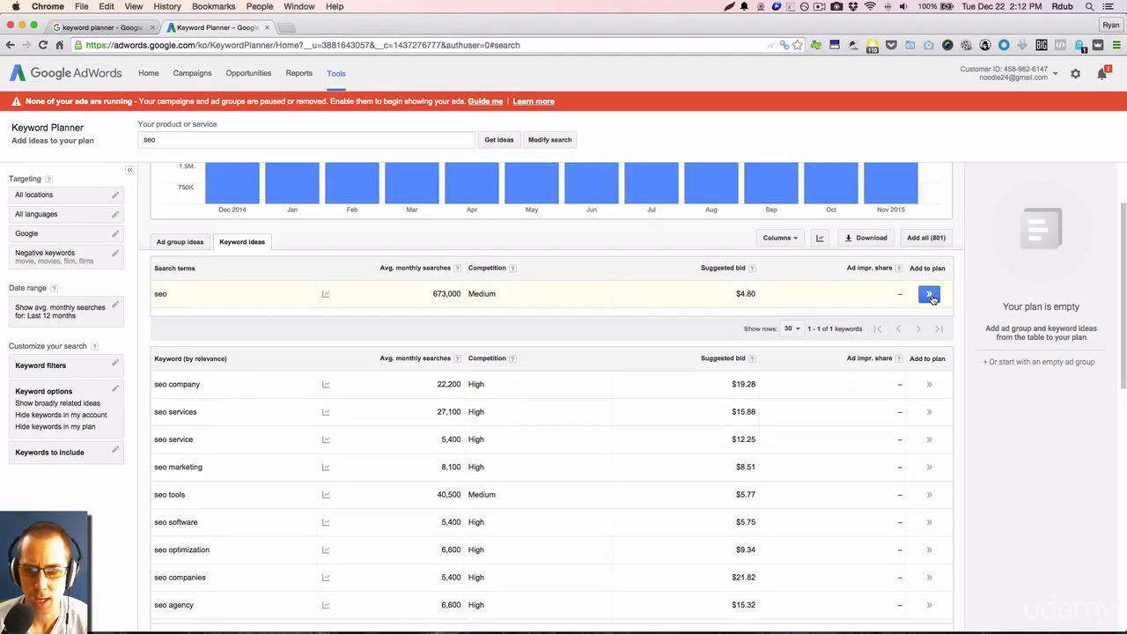
{"action": "left_click", "coordinate": [929, 296]}
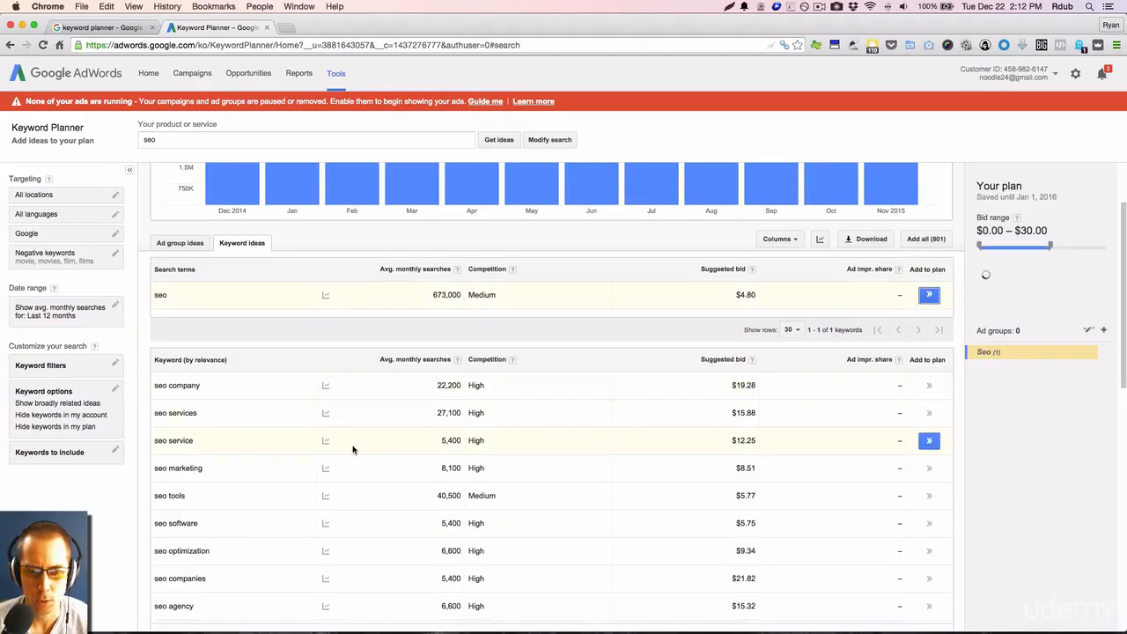
{"action": "scroll", "coordinate": [353, 451], "scroll_direction": "down", "scroll_amount": 2}
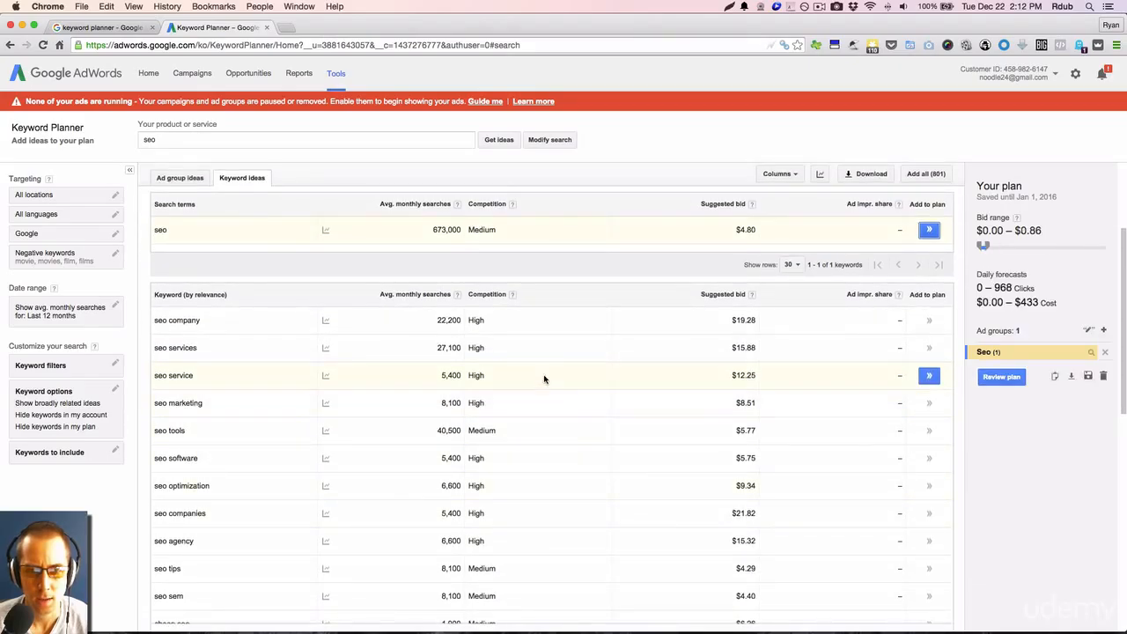
{"action": "scroll", "coordinate": [561, 428], "scroll_direction": "down", "scroll_amount": 2}
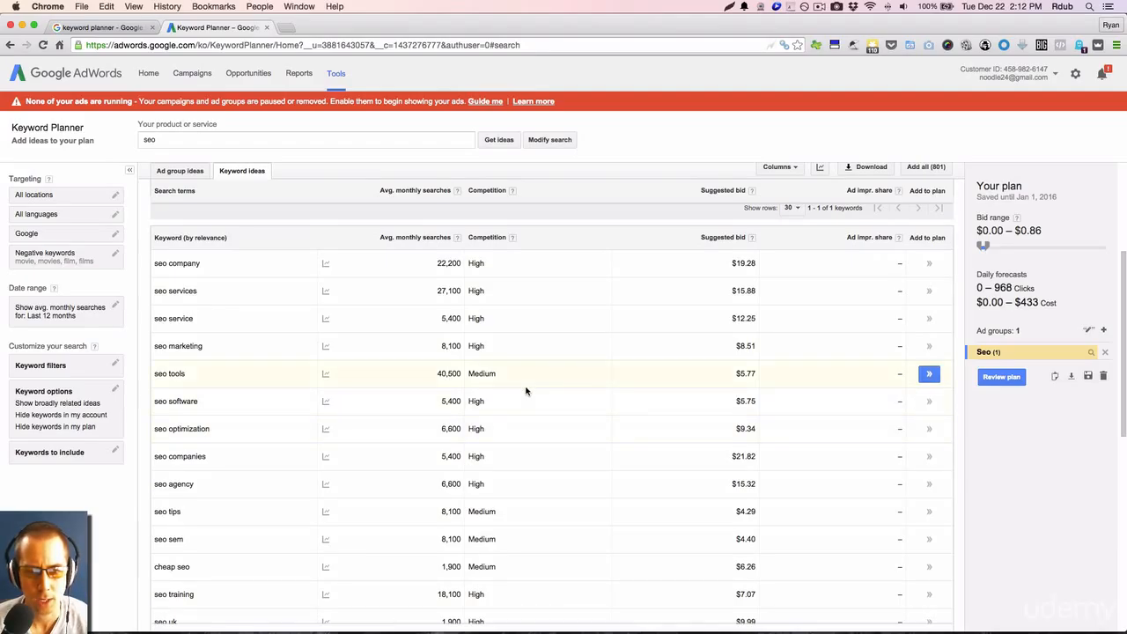
{"action": "left_click", "coordinate": [929, 374]}
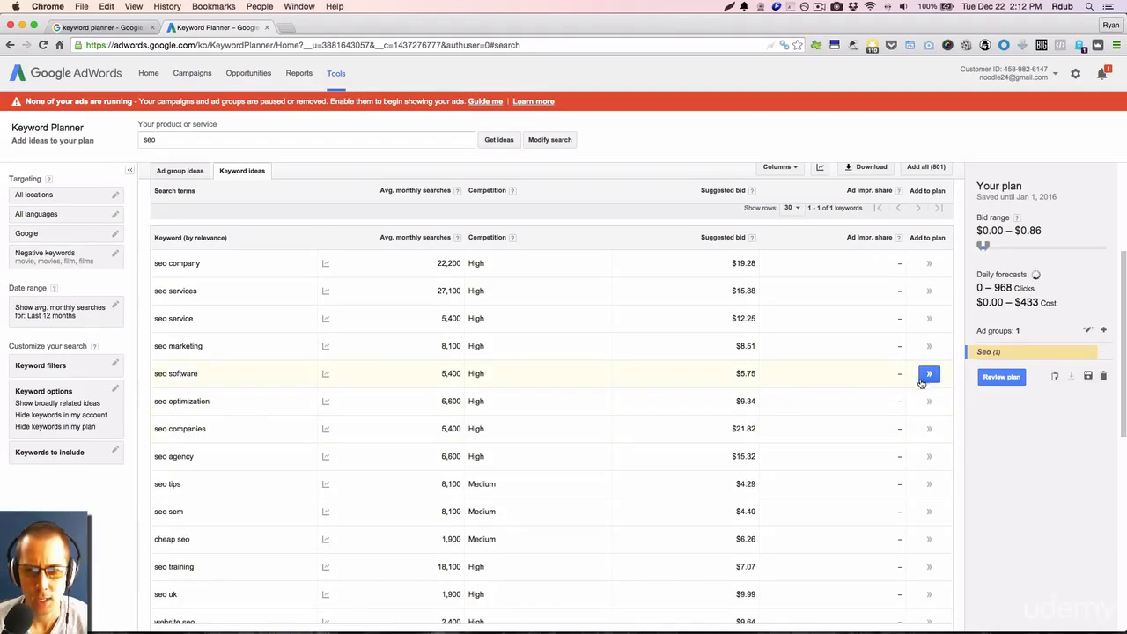
Add the keyword ideas "cheap seo", "local seo" and "seo packages" to the plan.
{"action": "scroll", "coordinate": [757, 475], "scroll_direction": "down", "scroll_amount": 3}
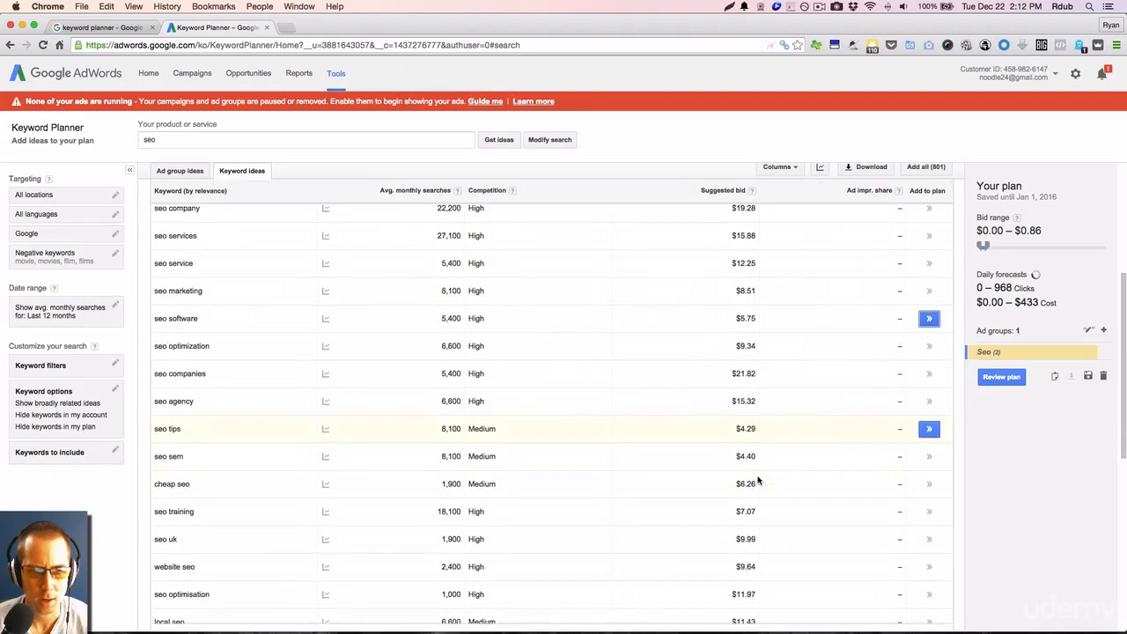
{"action": "scroll", "coordinate": [758, 479], "scroll_direction": "down", "scroll_amount": 1}
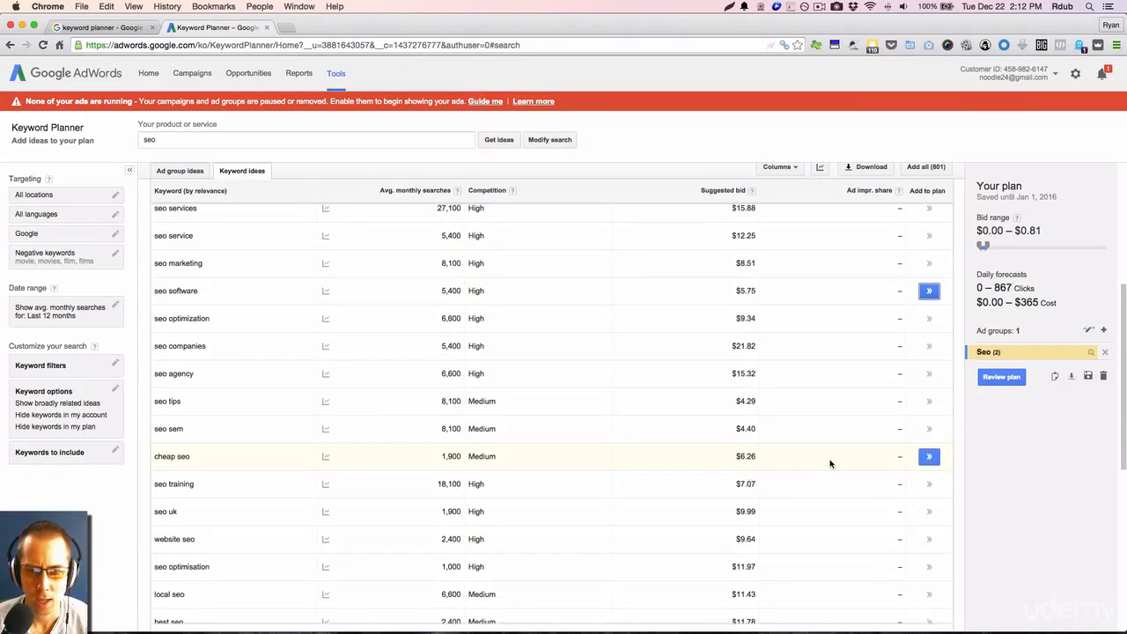
{"action": "left_click", "coordinate": [929, 456]}
{"action": "scroll", "coordinate": [926, 458], "scroll_direction": "down", "scroll_amount": 2}
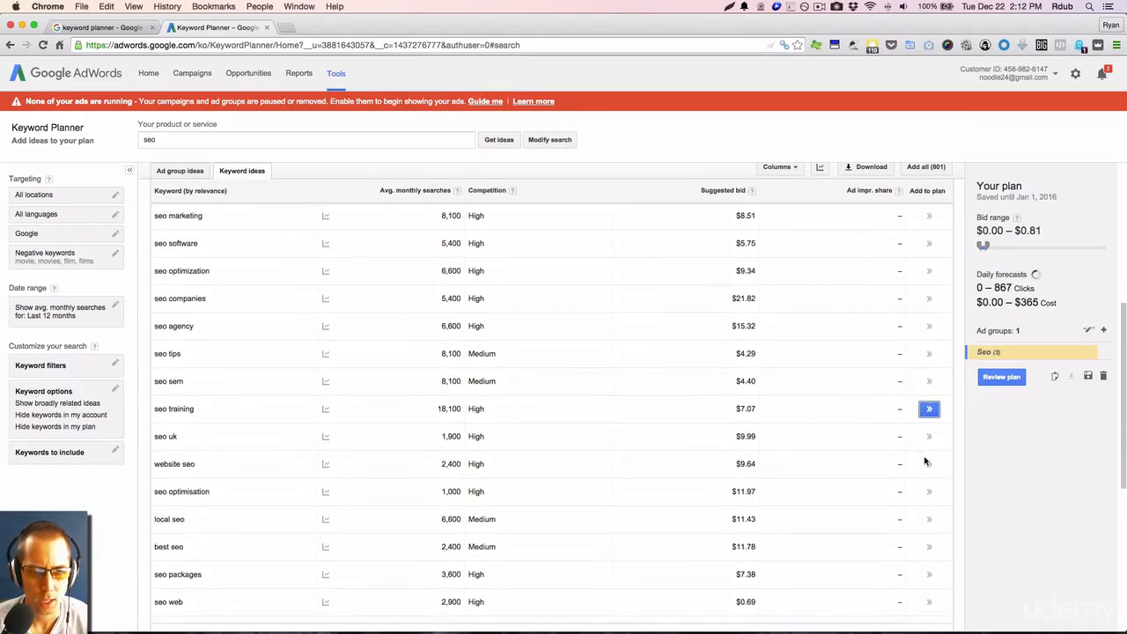
{"action": "left_click", "coordinate": [928, 518]}
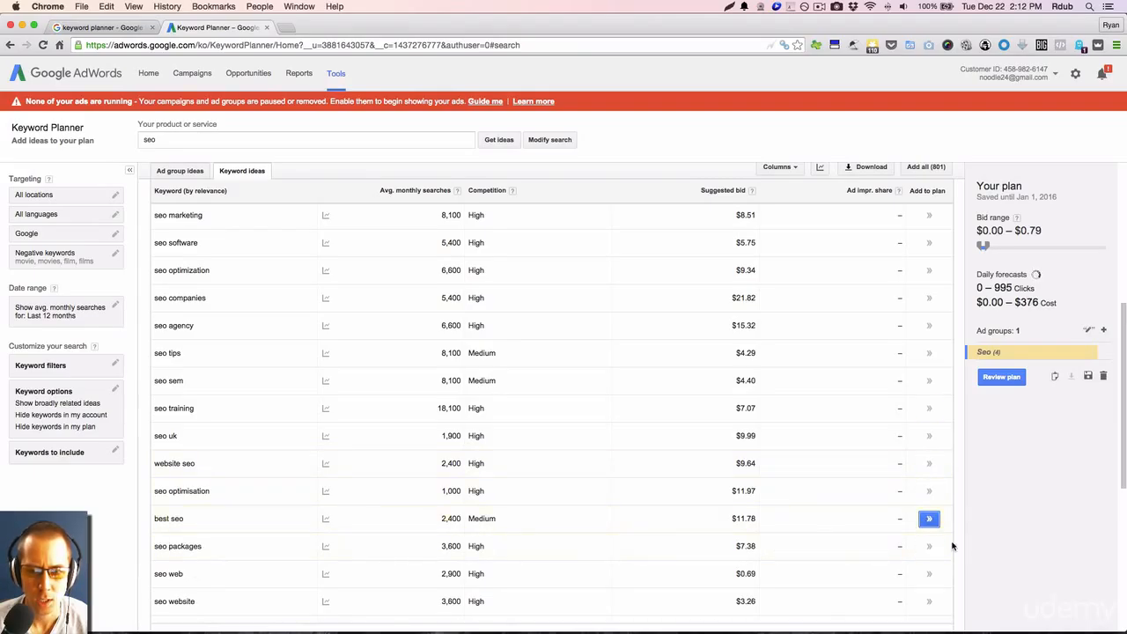
{"action": "left_click", "coordinate": [928, 546]}
Search for keyword ideas for the product or service "seo company".
{"action": "scroll", "coordinate": [553, 491], "scroll_direction": "up", "scroll_amount": 10}
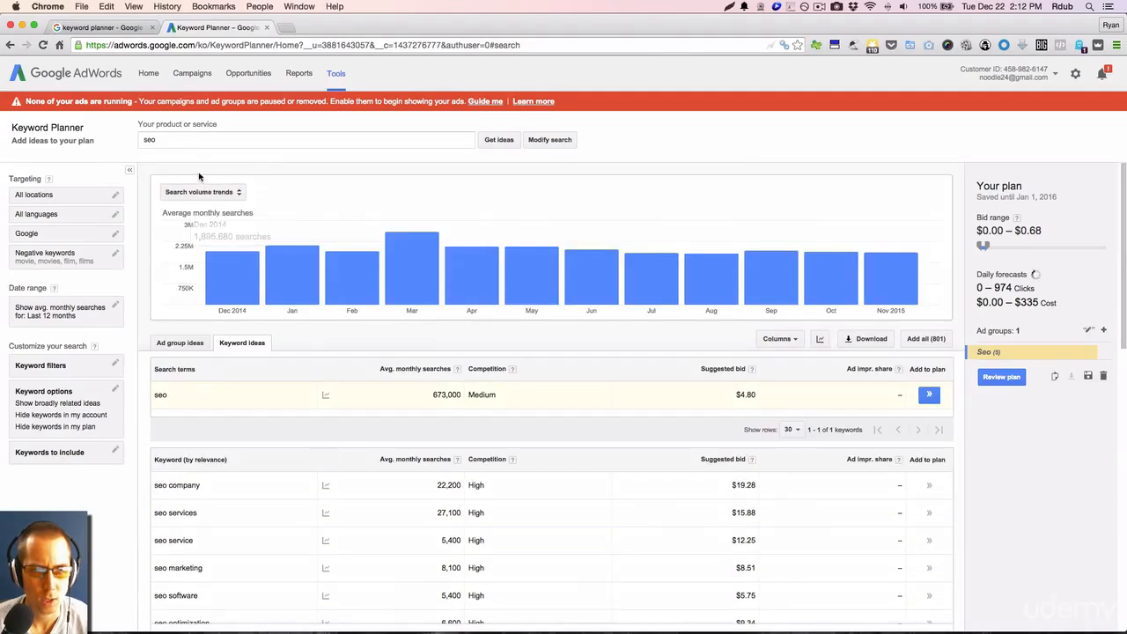
{"action": "left_click", "coordinate": [176, 142]}
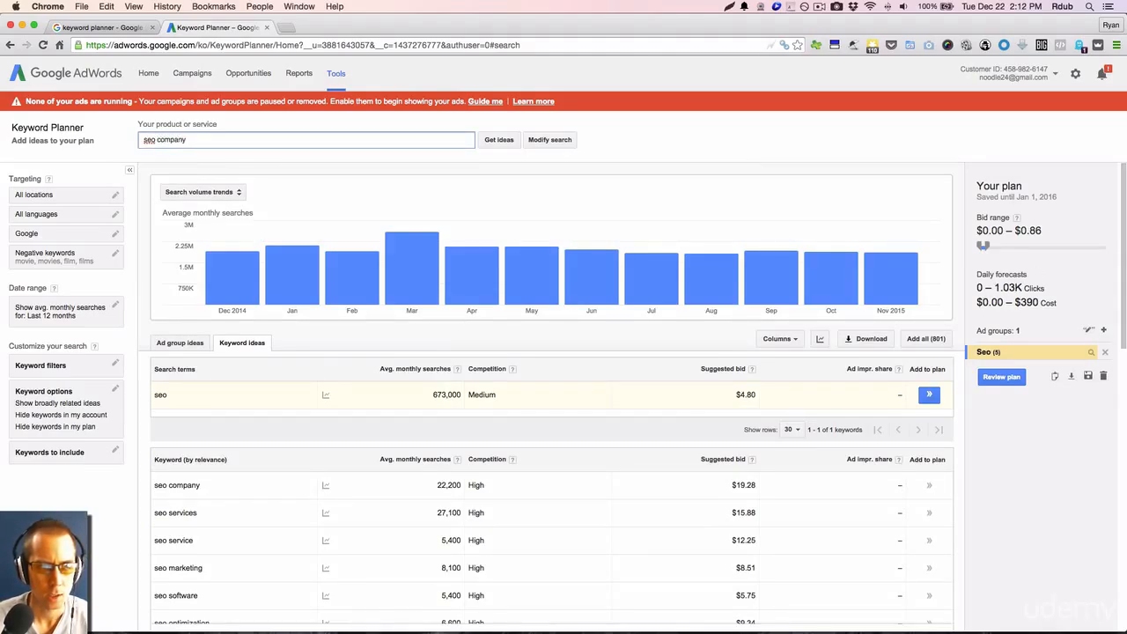
{"action": "left_click", "coordinate": [498, 139]}
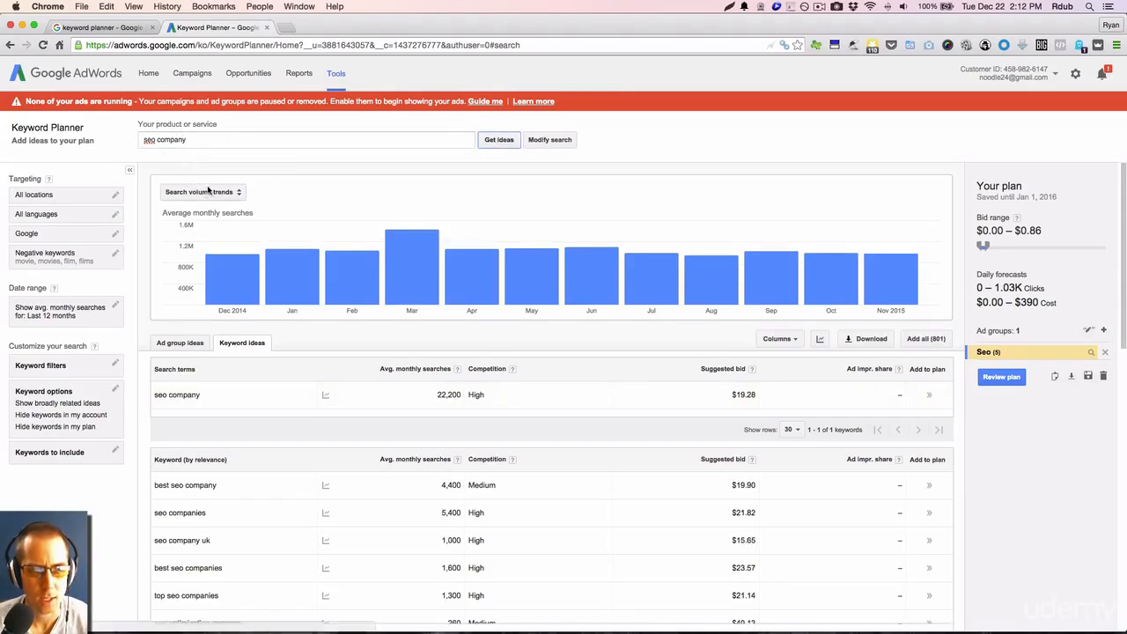
Add the search term "seo company" and the keyword ideas "best seo company" and "uk seo company" to the plan.
{"action": "scroll", "coordinate": [229, 392], "scroll_direction": "down", "scroll_amount": 2}
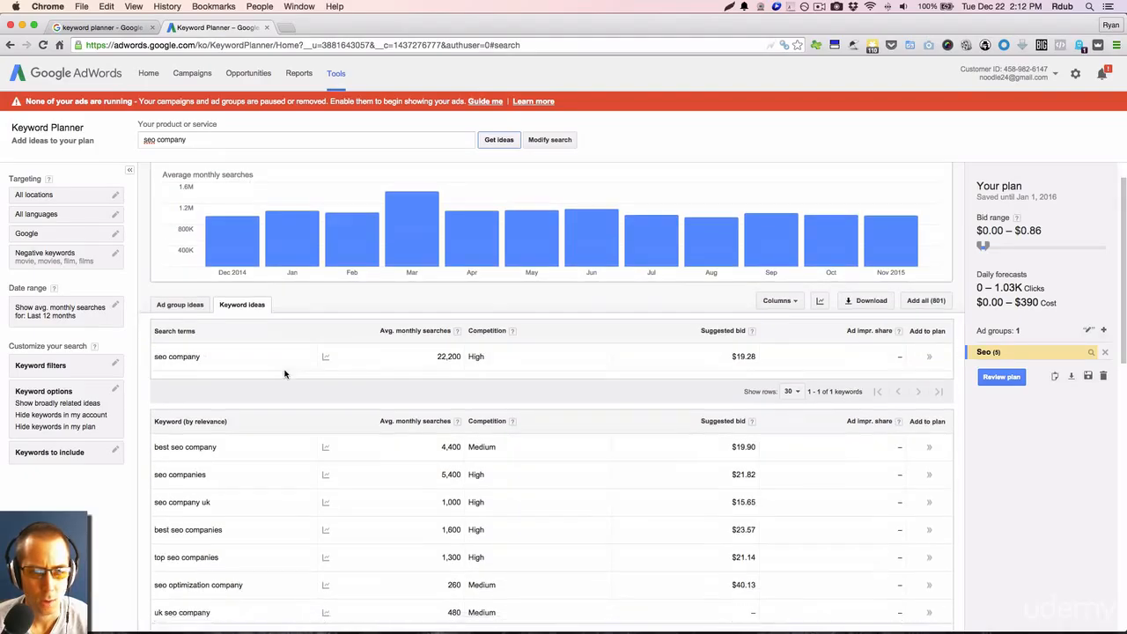
{"action": "left_click", "coordinate": [930, 339]}
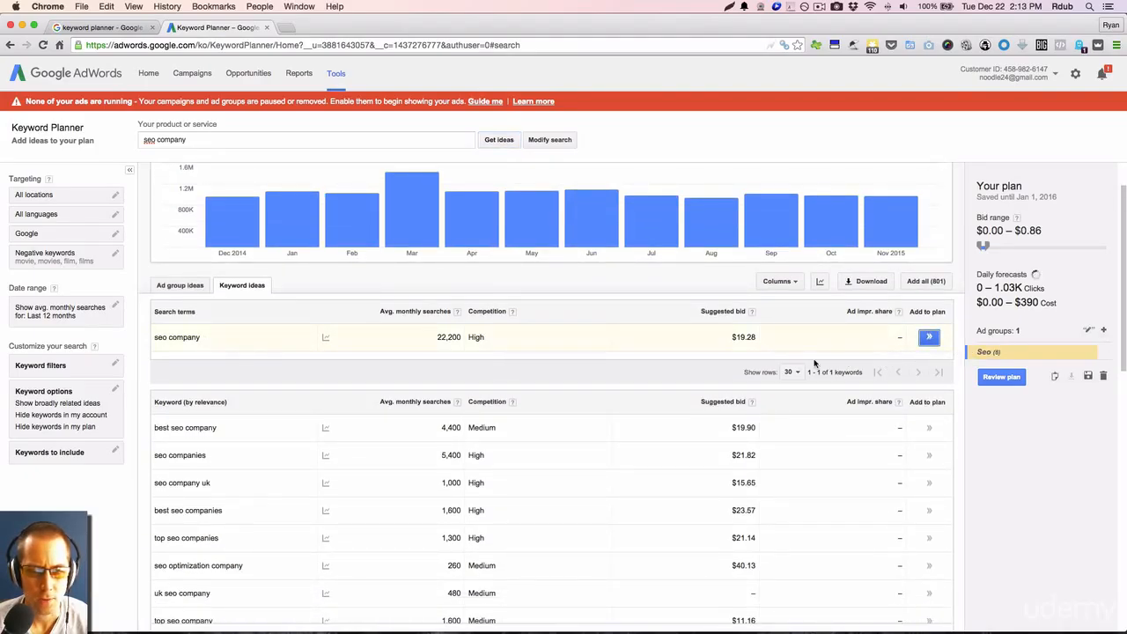
{"action": "left_click", "coordinate": [927, 428]}
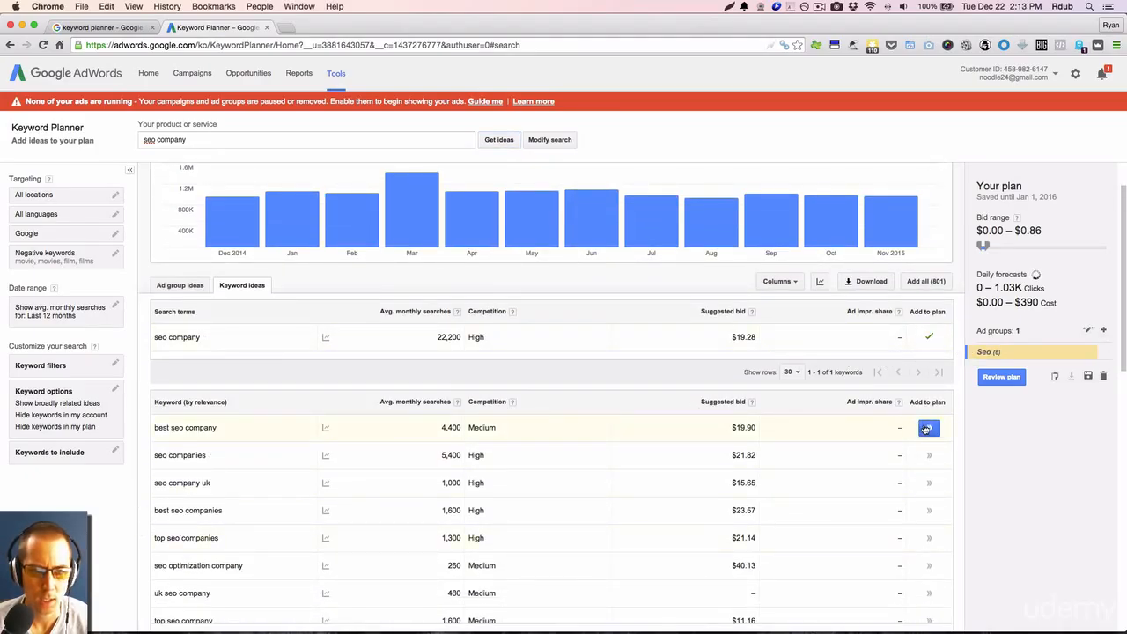
{"action": "scroll", "coordinate": [875, 496], "scroll_direction": "down", "scroll_amount": 2}
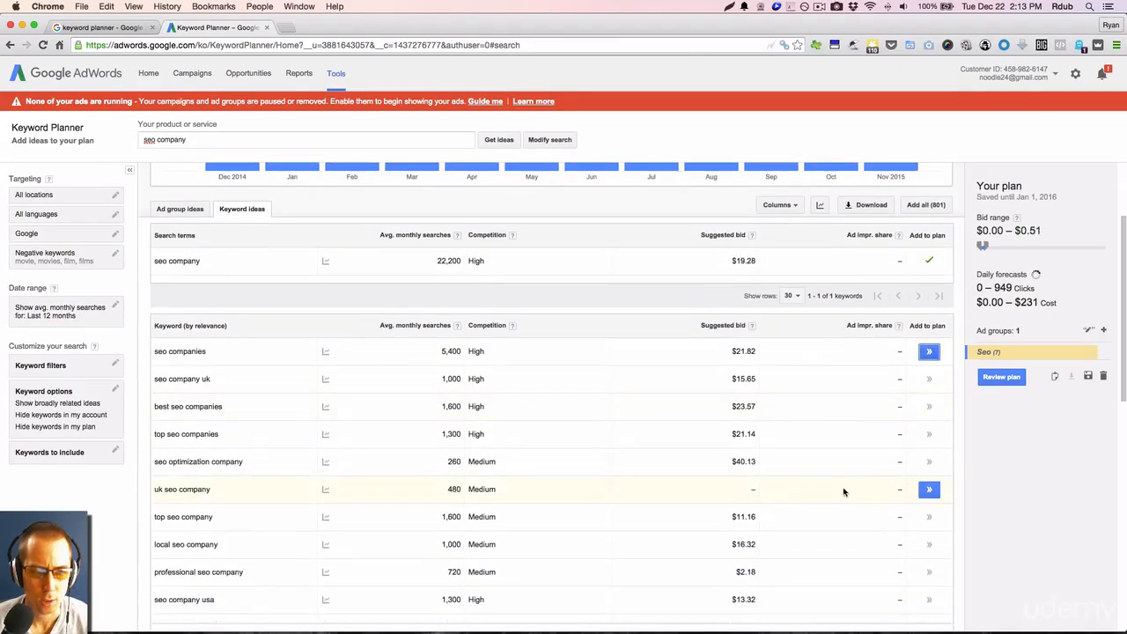
{"action": "left_click", "coordinate": [930, 490]}
{"action": "scroll", "coordinate": [576, 437], "scroll_direction": "up", "scroll_amount": 2}
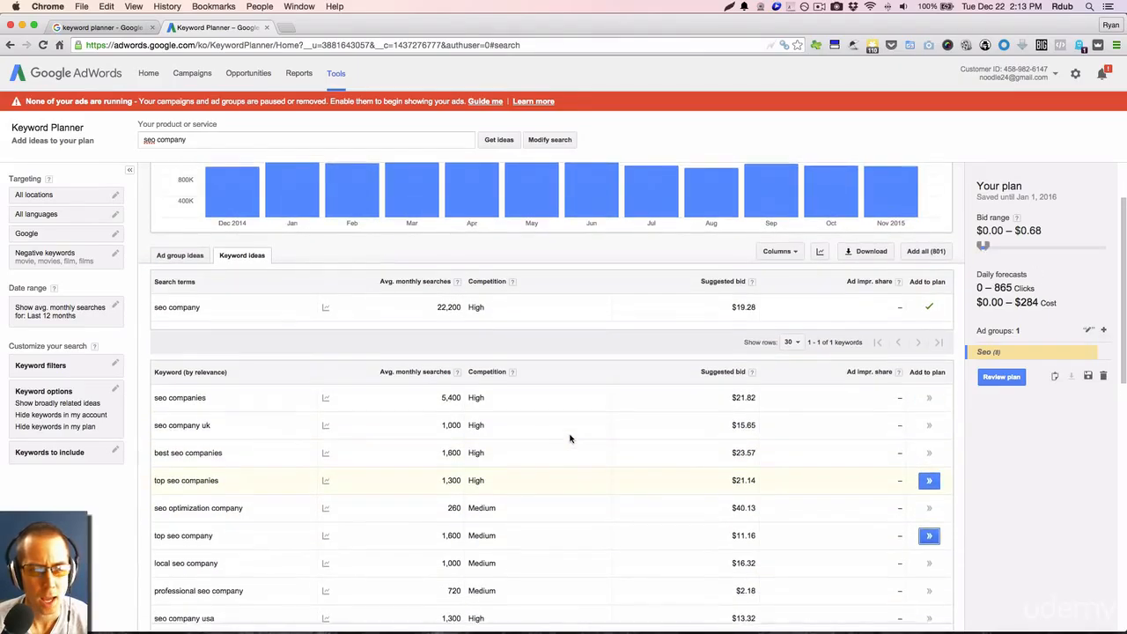
Search for ideas for "seo company, seo local, seo content" and add the search terms "seo content" and "seo local" to the plan.
{"action": "left_click", "coordinate": [209, 140]}
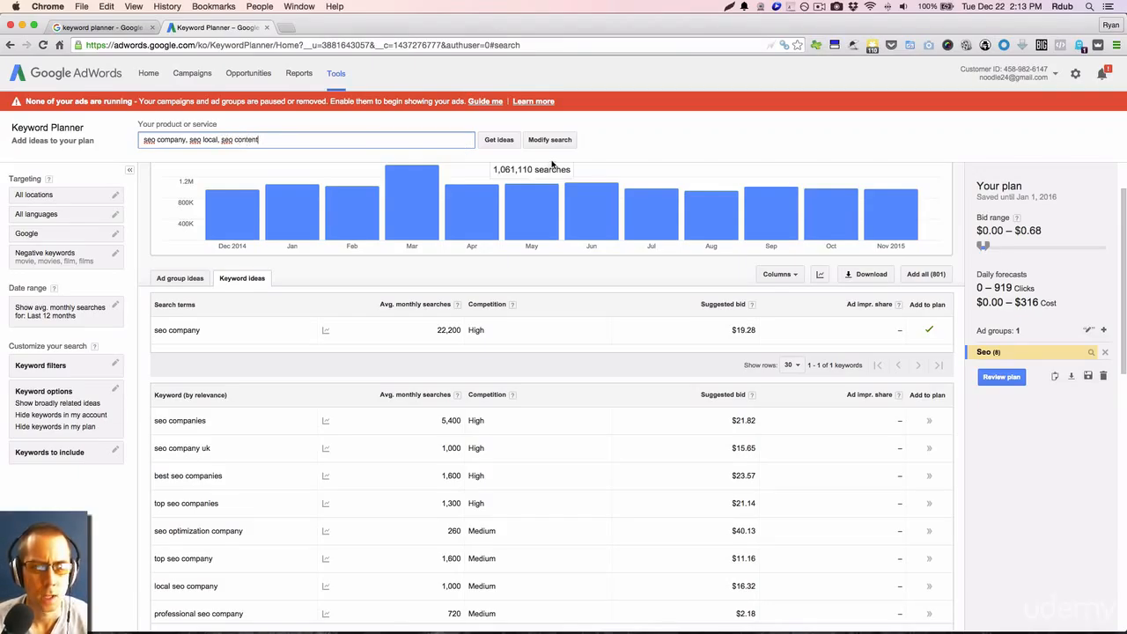
{"action": "left_click", "coordinate": [510, 145]}
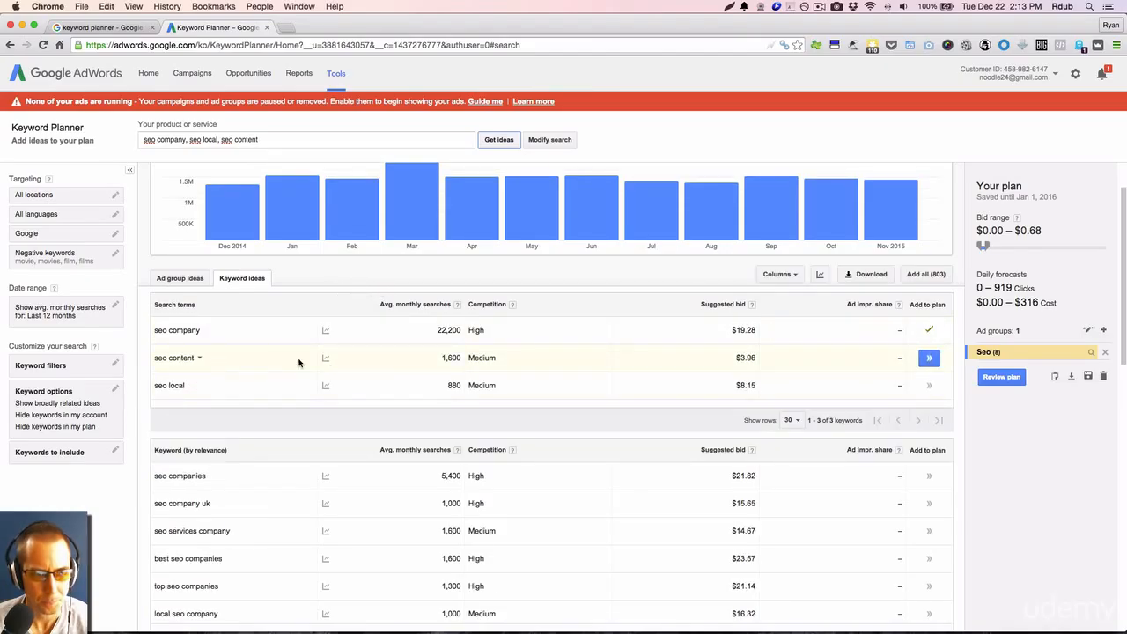
{"action": "left_click", "coordinate": [927, 360]}
{"action": "left_click", "coordinate": [927, 385]}
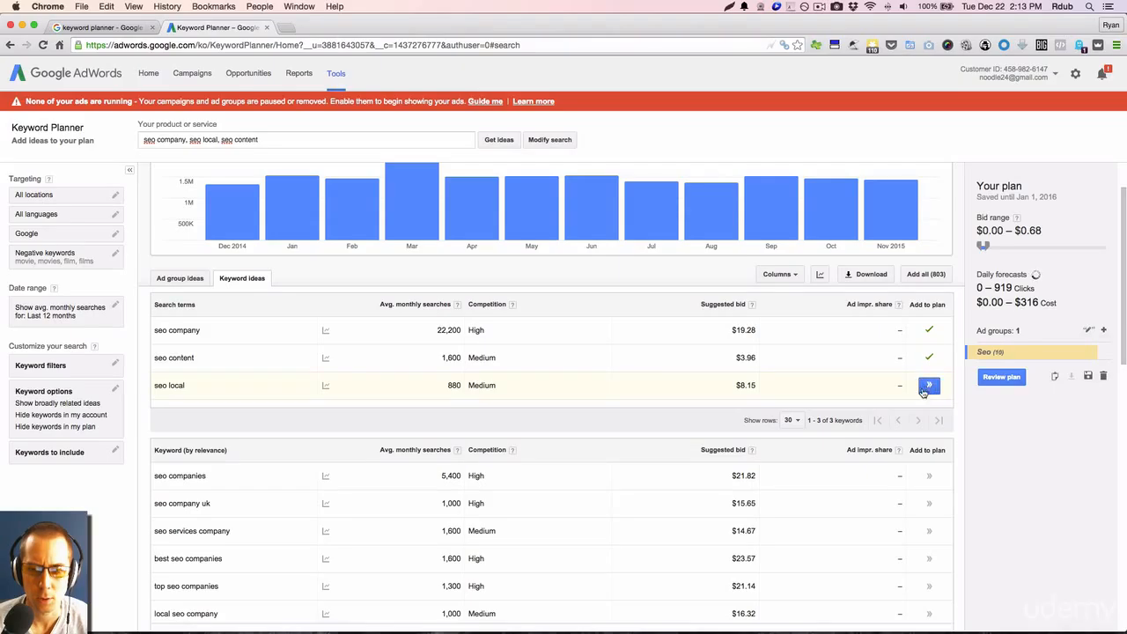
{"action": "scroll", "coordinate": [897, 398], "scroll_direction": "down", "scroll_amount": 3}
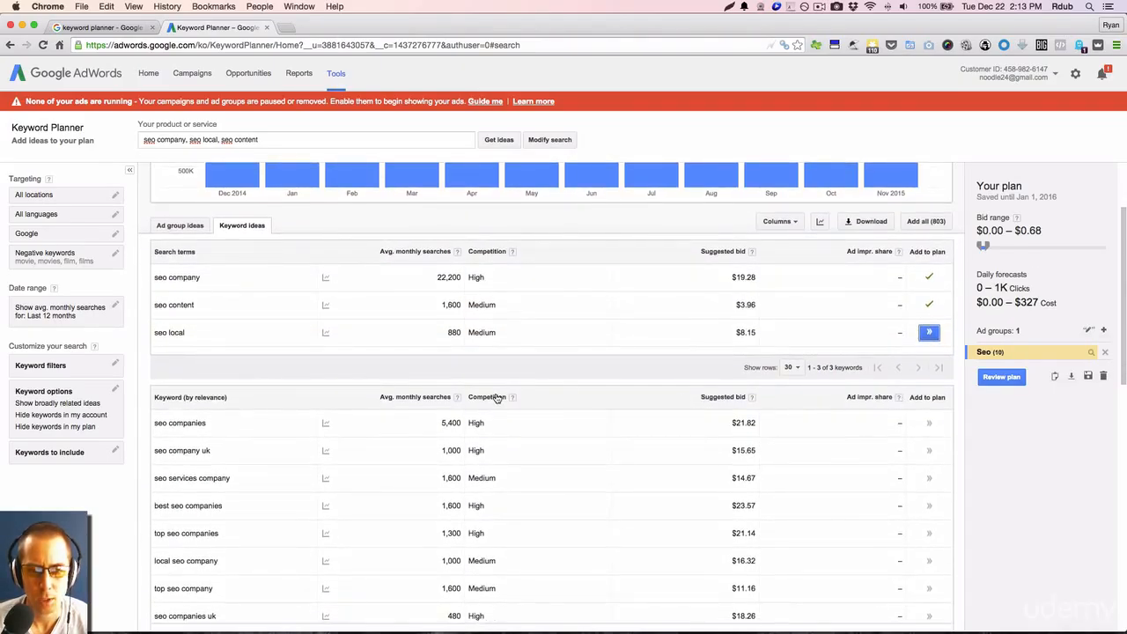
Search for keyword ideas for the nonsense term "fdasdfasdf" in place of the three seo terms.
{"action": "scroll", "coordinate": [497, 398], "scroll_direction": "up", "scroll_amount": 5}
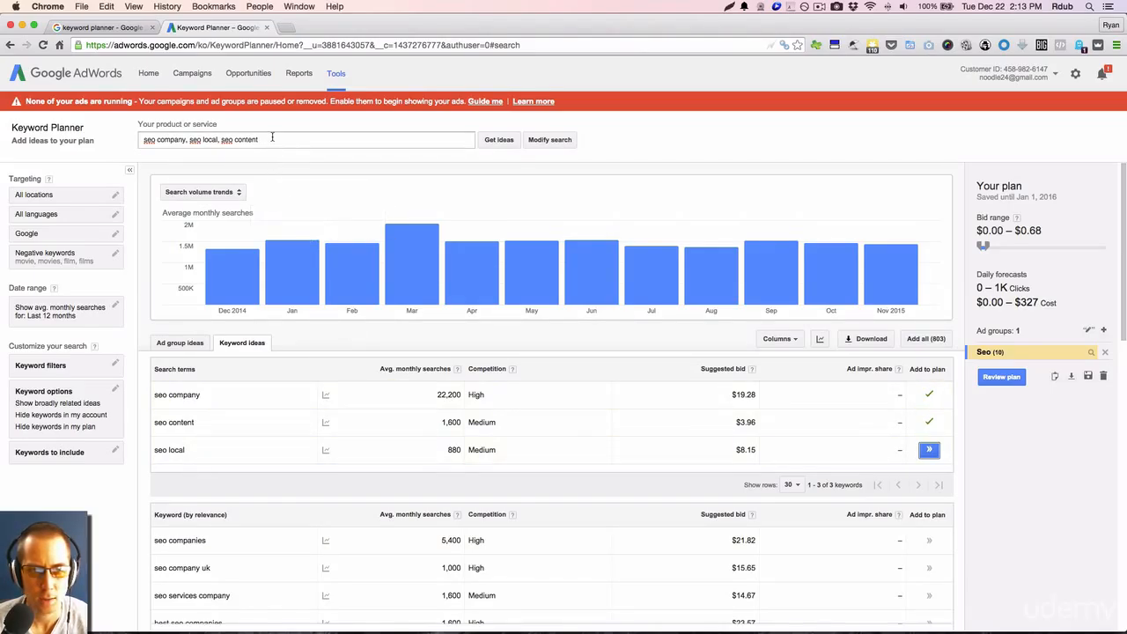
{"action": "left_click_drag", "start_coordinate": [264, 141], "coordinate": [139, 134]}
{"action": "type", "text": "fdasdfasdf"}
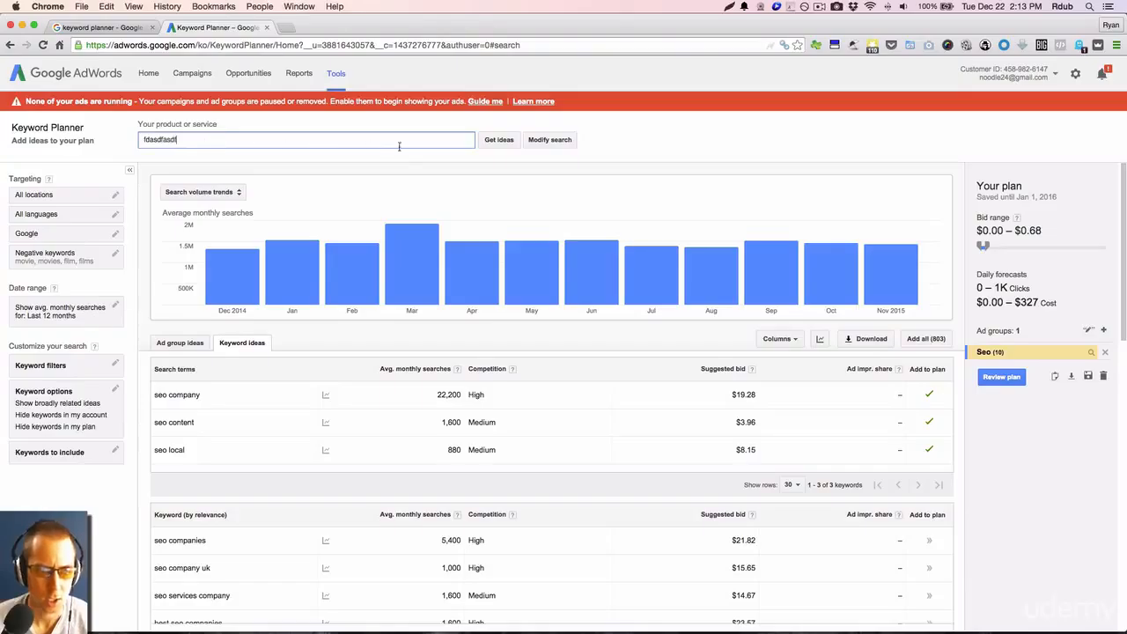
{"action": "left_click", "coordinate": [494, 140]}
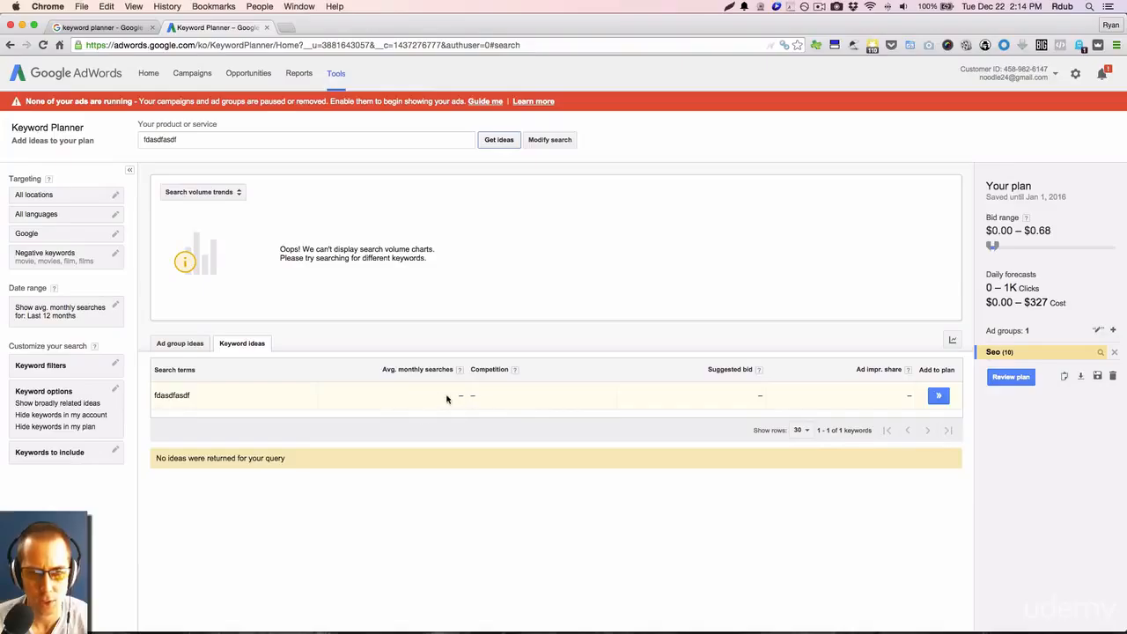
{"action": "left_click", "coordinate": [185, 139]}
{"action": "left_click_drag", "start_coordinate": [185, 140], "coordinate": [141, 140]}
{"action": "left_click", "coordinate": [186, 153]}
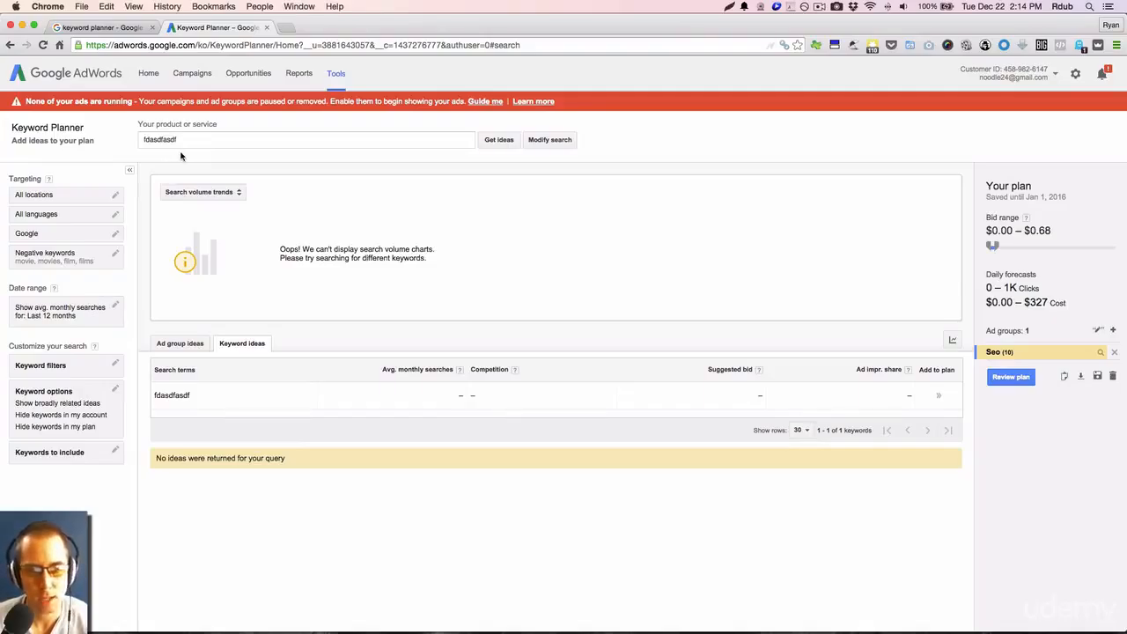
{"action": "left_click_drag", "start_coordinate": [220, 141], "coordinate": [138, 140]}
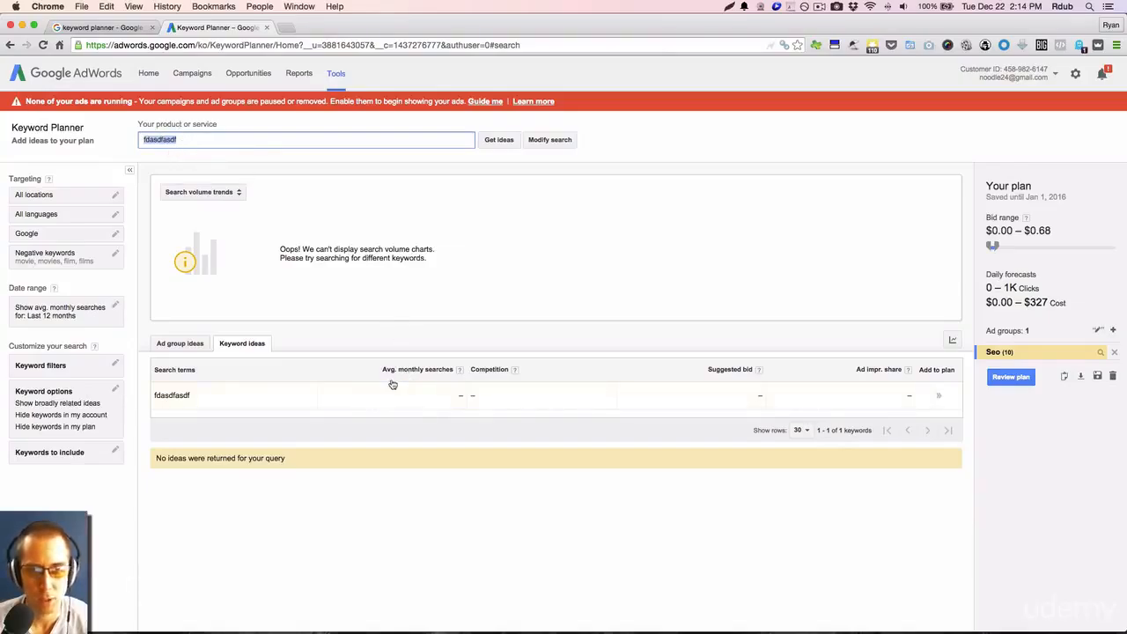
{"action": "left_click", "coordinate": [371, 344]}
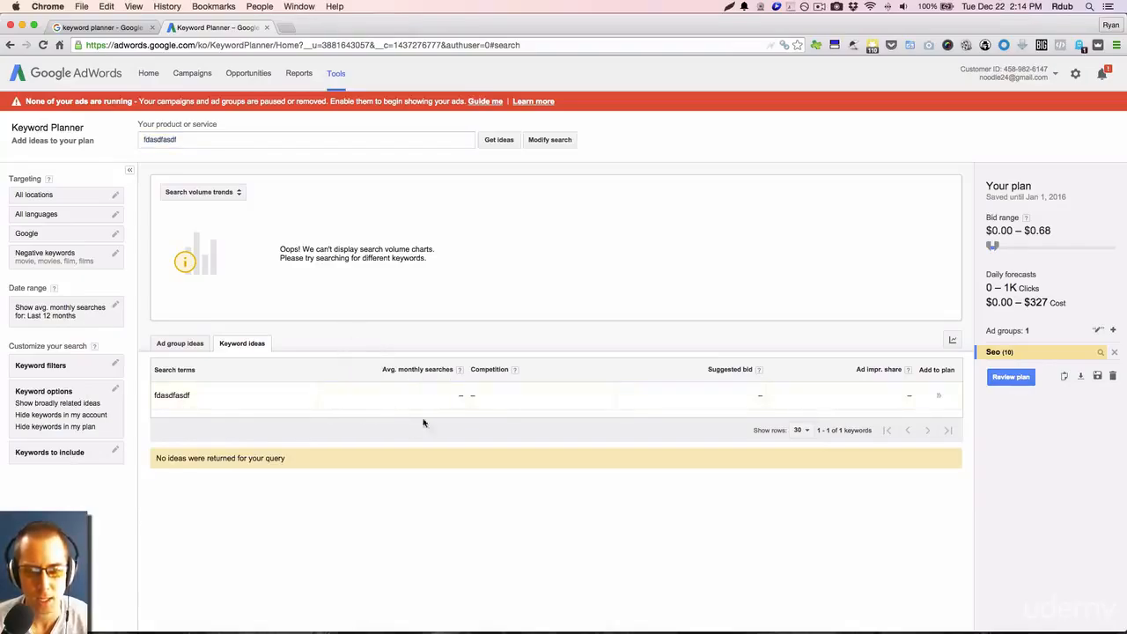
Replace the nonsense search term with "seo" and get its keyword ideas.
{"action": "left_click_drag", "start_coordinate": [211, 141], "coordinate": [128, 137]}
{"action": "type", "text": "si"}
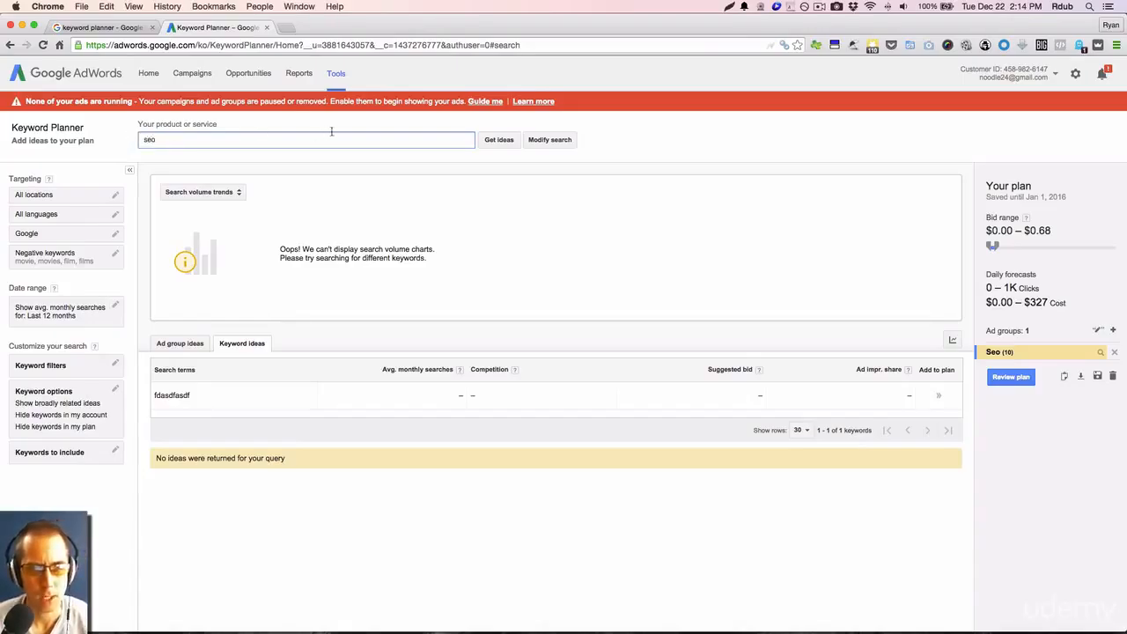
{"action": "type", "text": "o"}
{"action": "left_click", "coordinate": [500, 140]}
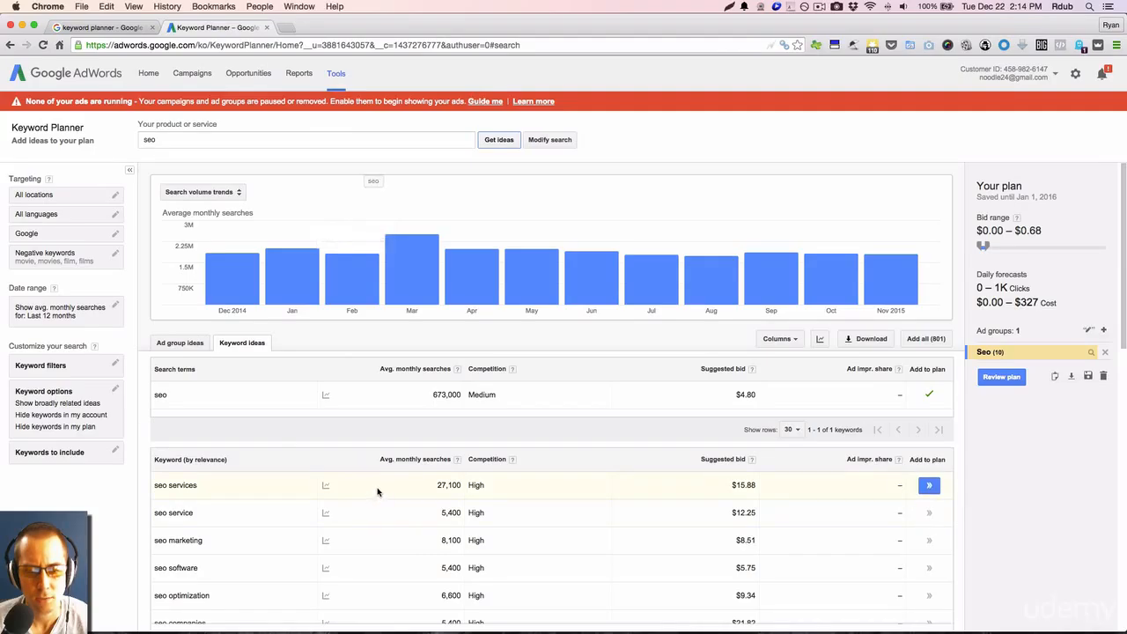
Examine the keyword ideas for "seo", weighing average monthly searches against the competition level and suggested bid.
{"action": "scroll", "coordinate": [378, 491], "scroll_direction": "down", "scroll_amount": 2}
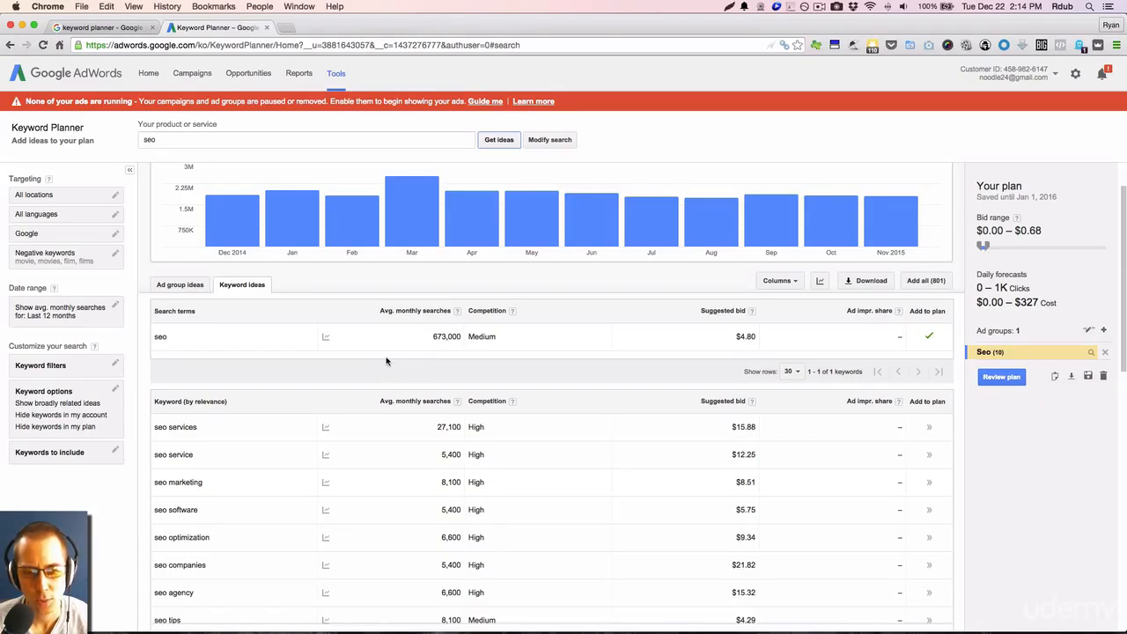
{"action": "scroll", "coordinate": [384, 383], "scroll_direction": "down", "scroll_amount": 2}
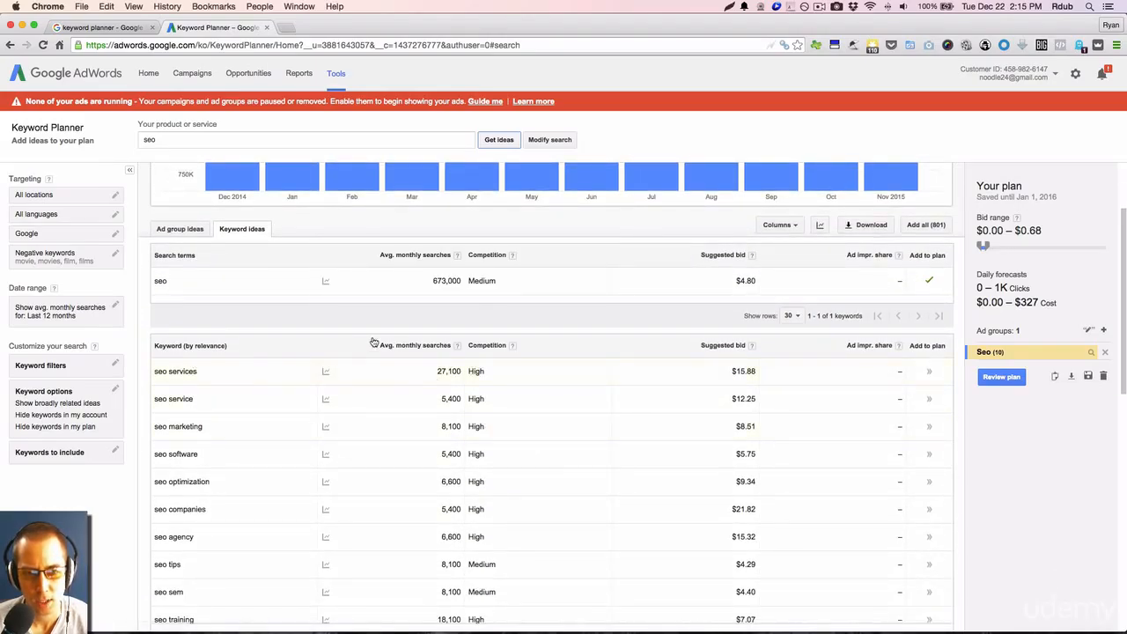
{"action": "scroll", "coordinate": [455, 428], "scroll_direction": "down", "scroll_amount": 2}
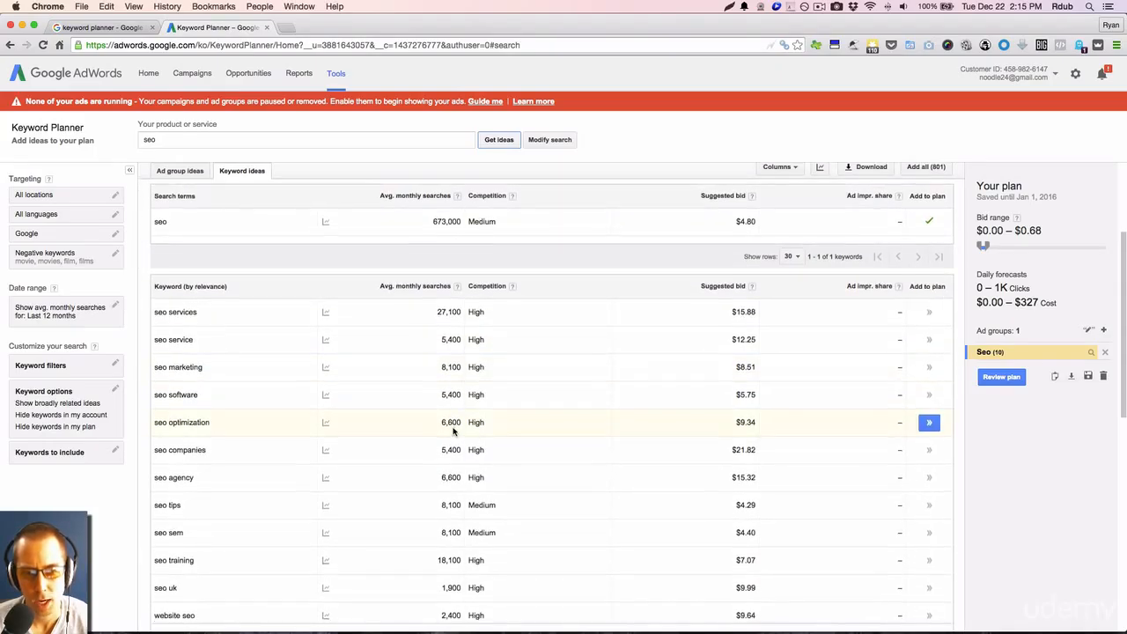
{"action": "scroll", "coordinate": [453, 429], "scroll_direction": "up", "scroll_amount": 1}
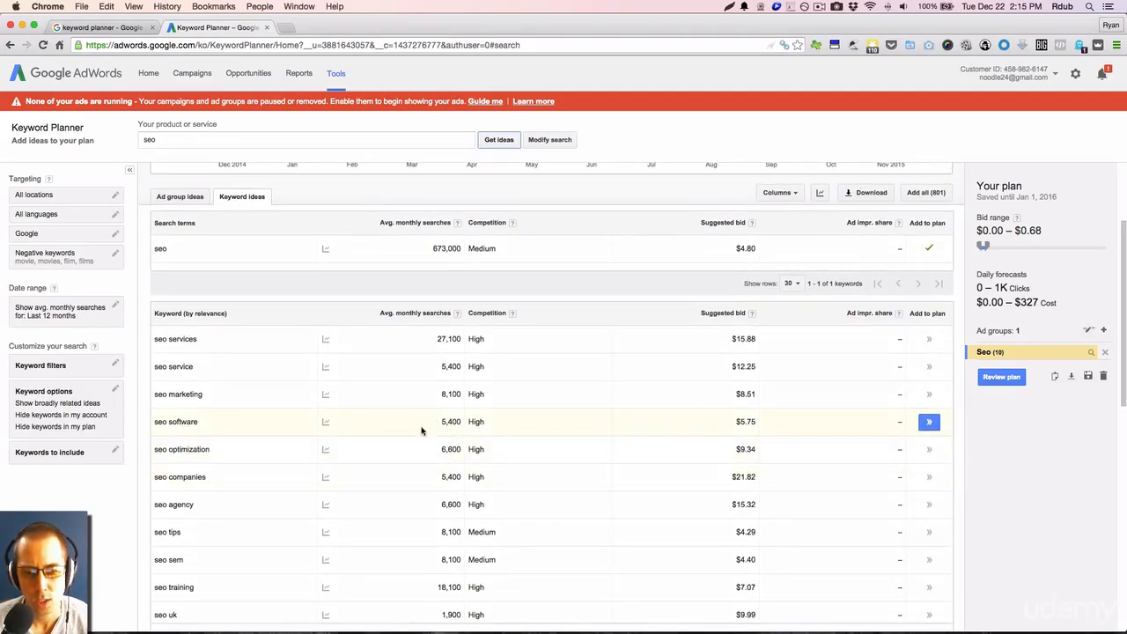
{"action": "scroll", "coordinate": [421, 440], "scroll_direction": "up", "scroll_amount": 1}
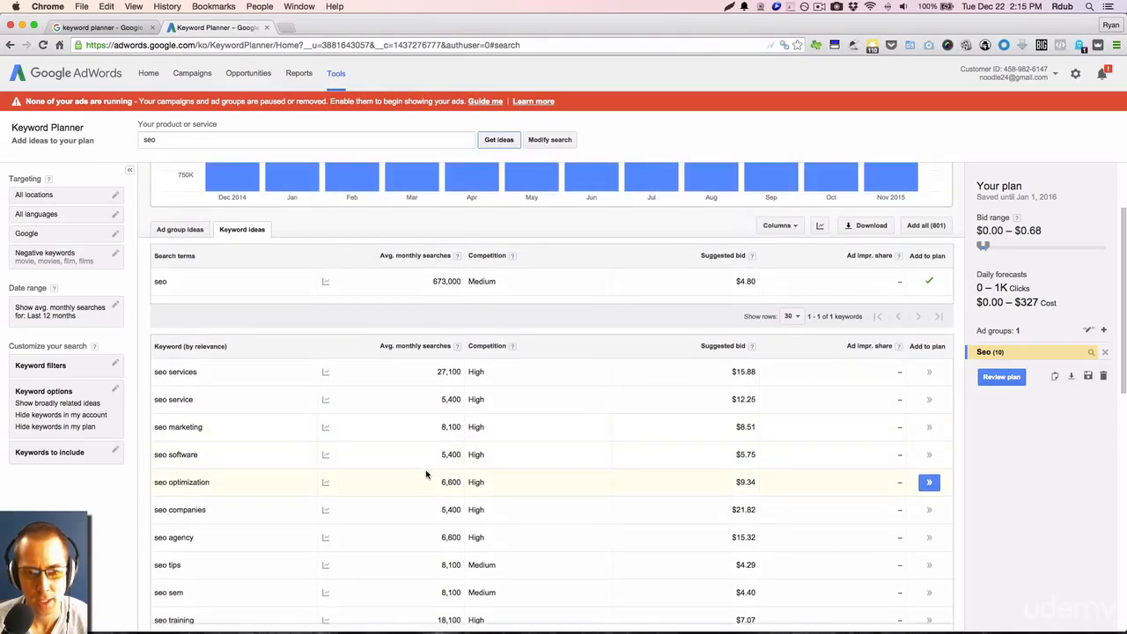
{"action": "scroll", "coordinate": [429, 469], "scroll_direction": "down", "scroll_amount": 3}
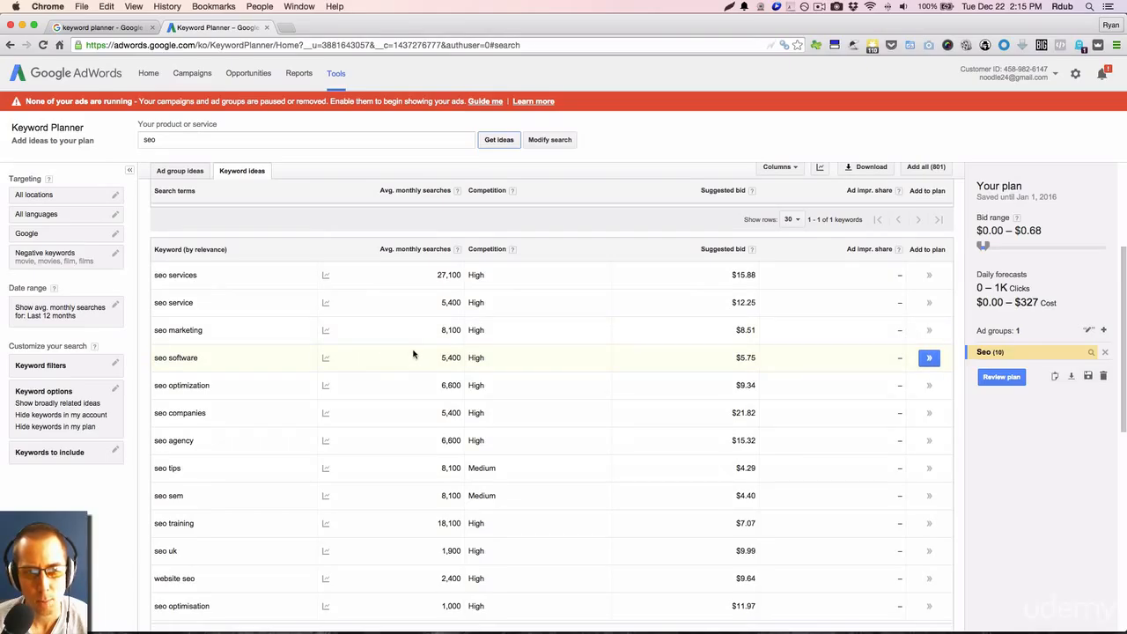
{"action": "scroll", "coordinate": [413, 357], "scroll_direction": "up", "scroll_amount": 3}
{"action": "scroll", "coordinate": [397, 322], "scroll_direction": "down", "scroll_amount": 1}
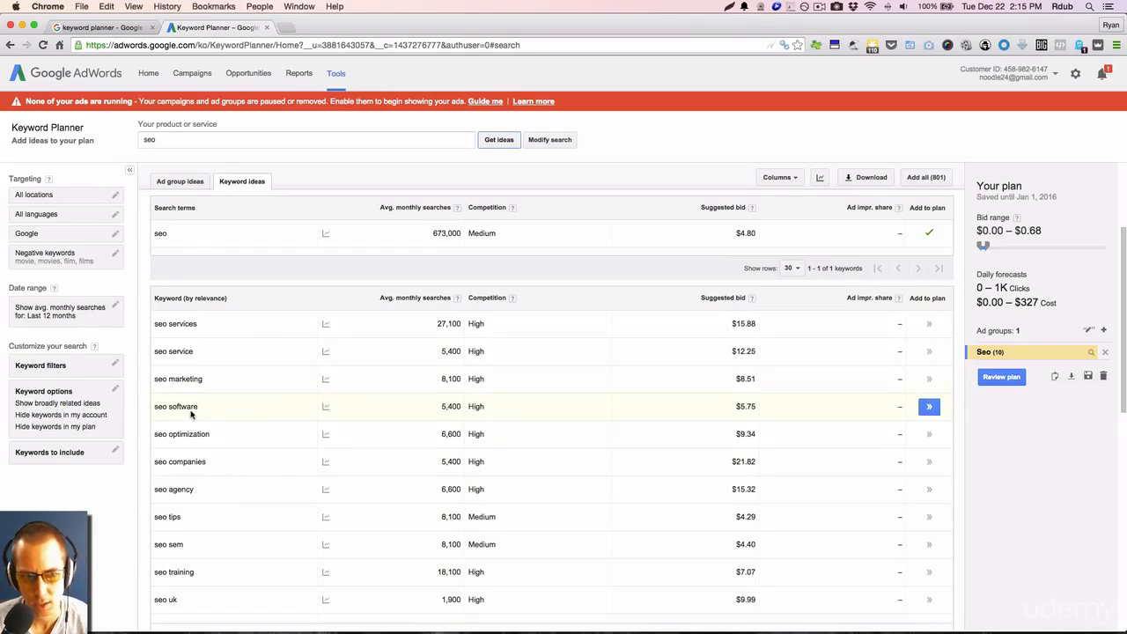
{"action": "scroll", "coordinate": [260, 417], "scroll_direction": "down", "scroll_amount": 1}
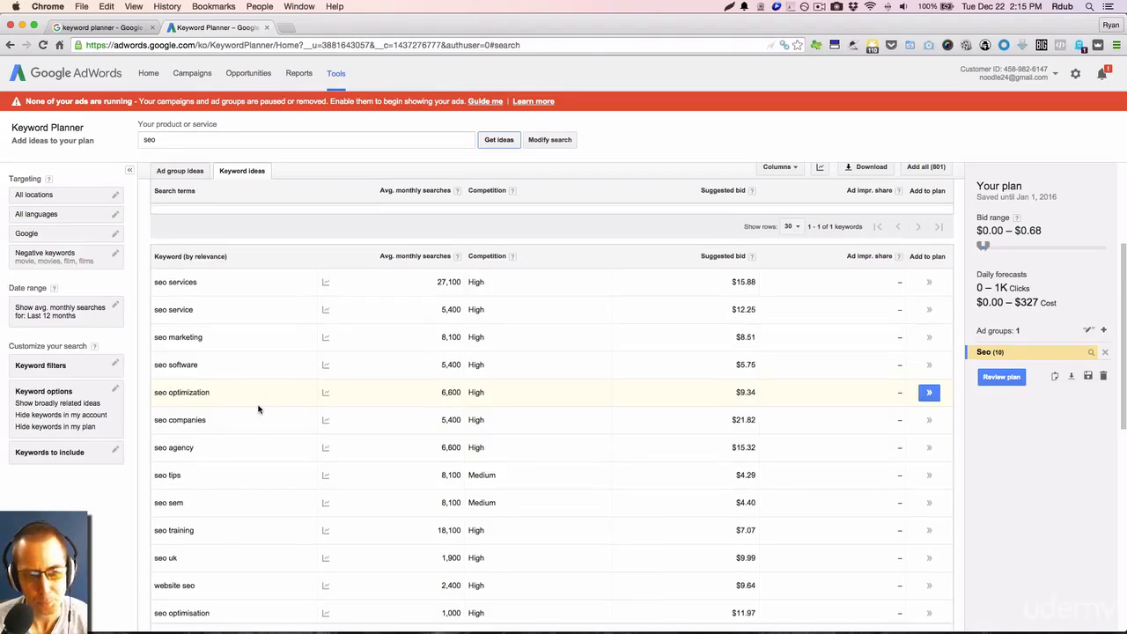
{"action": "scroll", "coordinate": [259, 414], "scroll_direction": "down", "scroll_amount": 2}
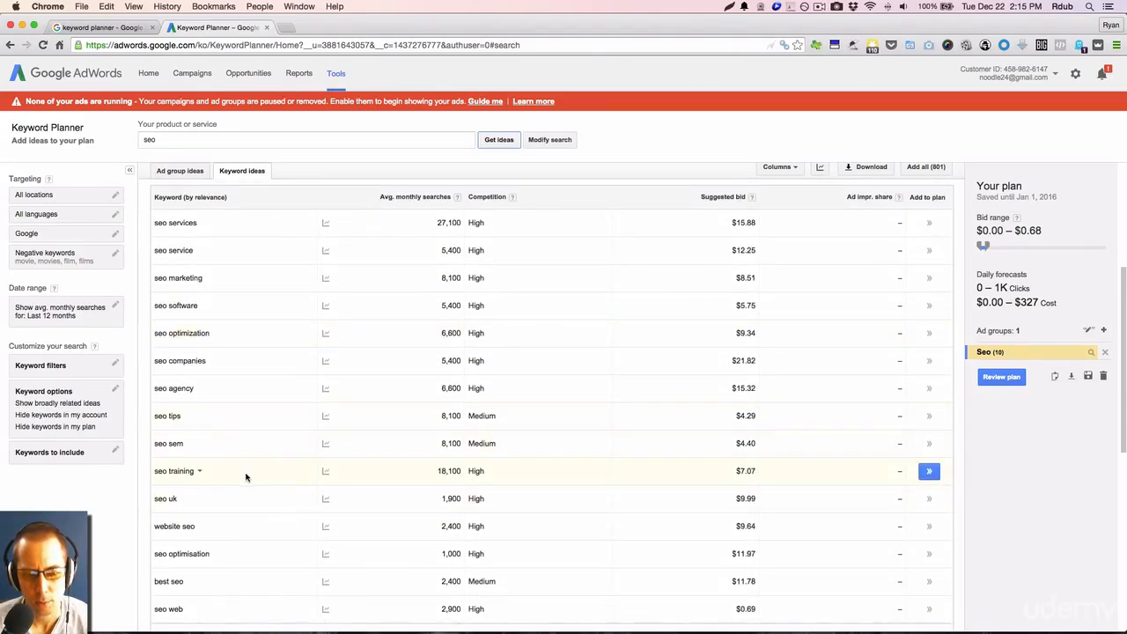
{"action": "scroll", "coordinate": [281, 469], "scroll_direction": "down", "scroll_amount": 2}
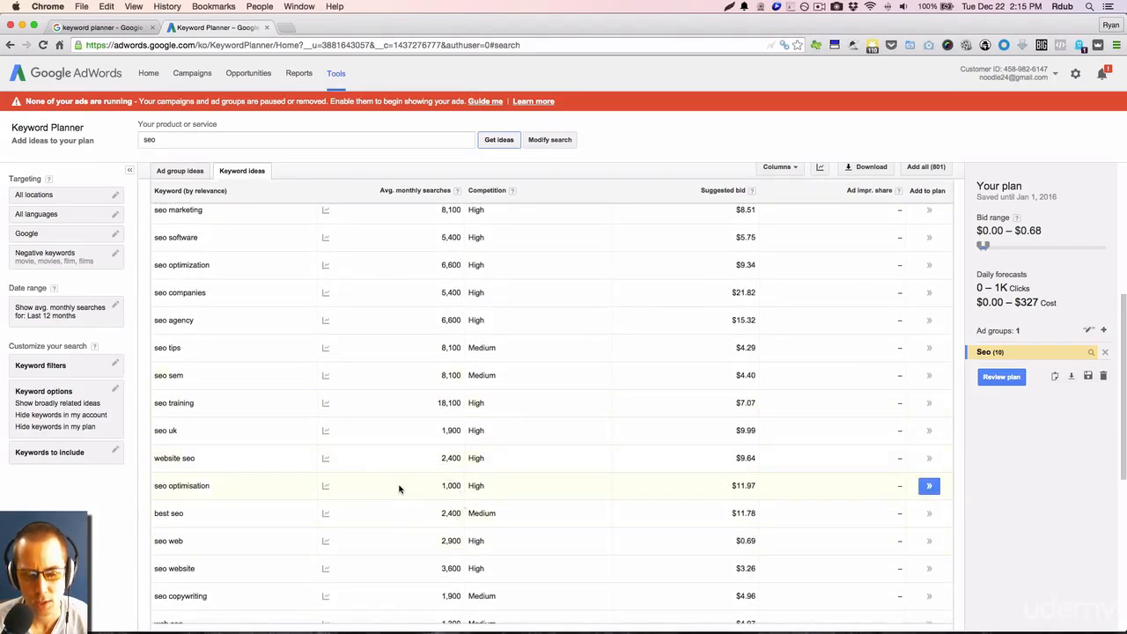
{"action": "scroll", "coordinate": [432, 513], "scroll_direction": "up", "scroll_amount": 3}
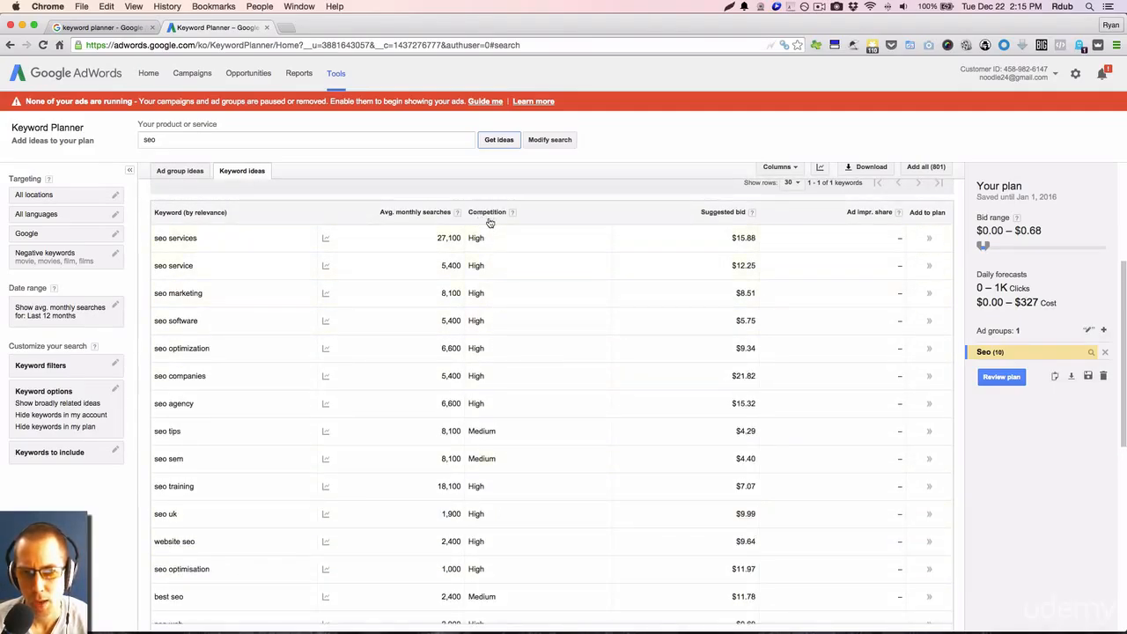
{"action": "left_click", "coordinate": [511, 214]}
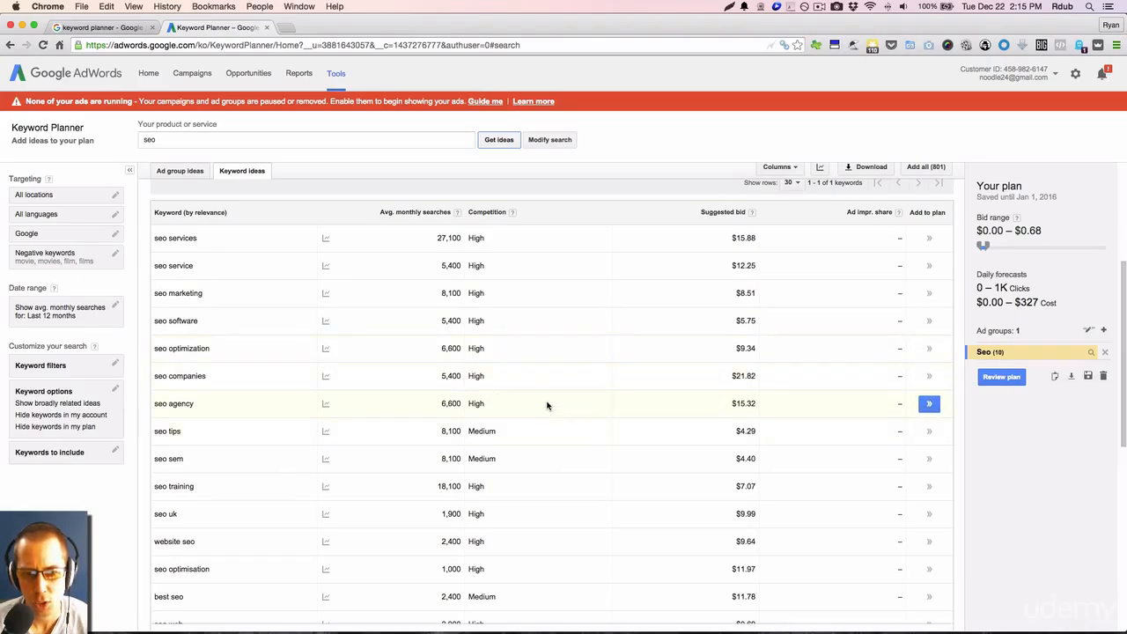
{"action": "scroll", "coordinate": [546, 403], "scroll_direction": "down", "scroll_amount": 3}
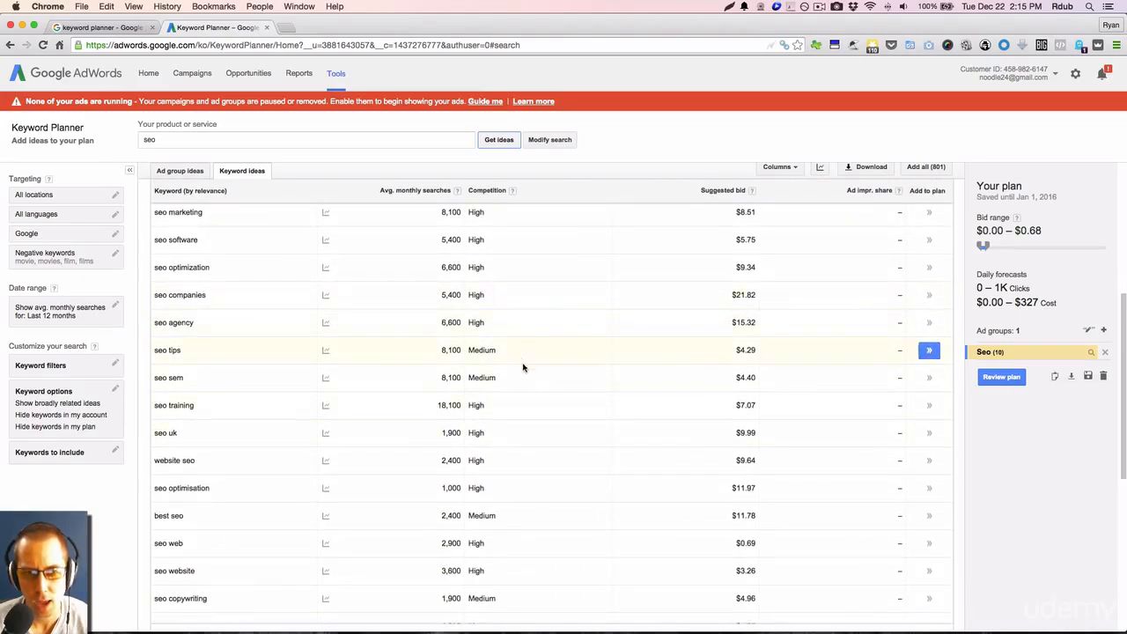
Replace the search term "seo" with the two spellings "orthopedics, orthopaedics" and get their keyword ideas.
{"action": "scroll", "coordinate": [531, 346], "scroll_direction": "up", "scroll_amount": 5}
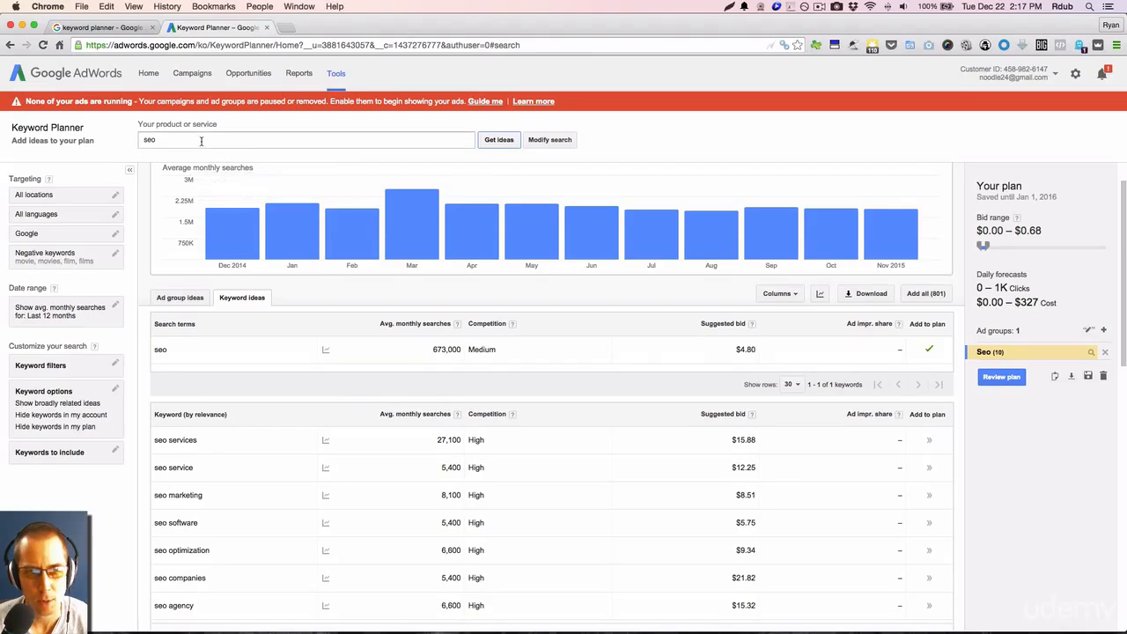
{"action": "double_click", "coordinate": [150, 140]}
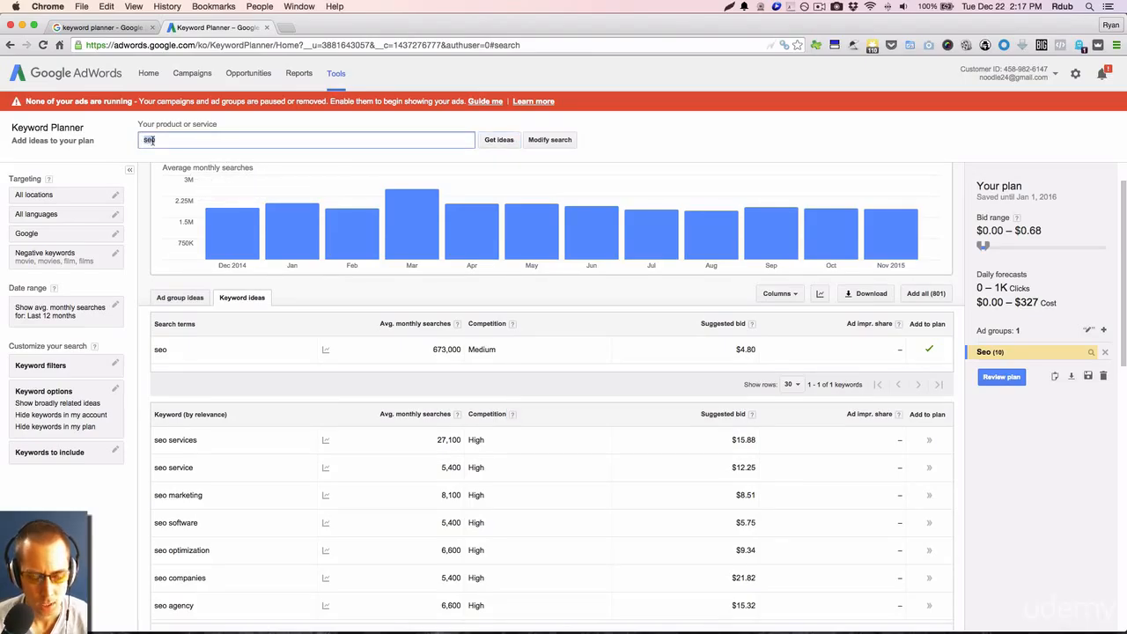
{"action": "type", "text": "orthopedic, orthopaedic"}
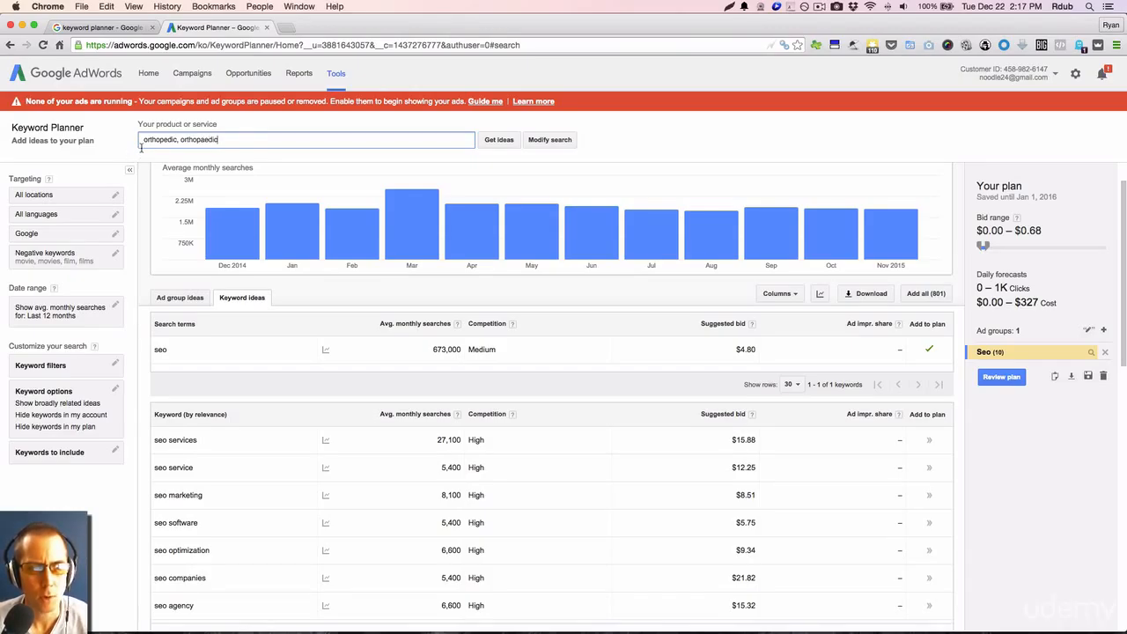
{"action": "left_click", "coordinate": [171, 140]}
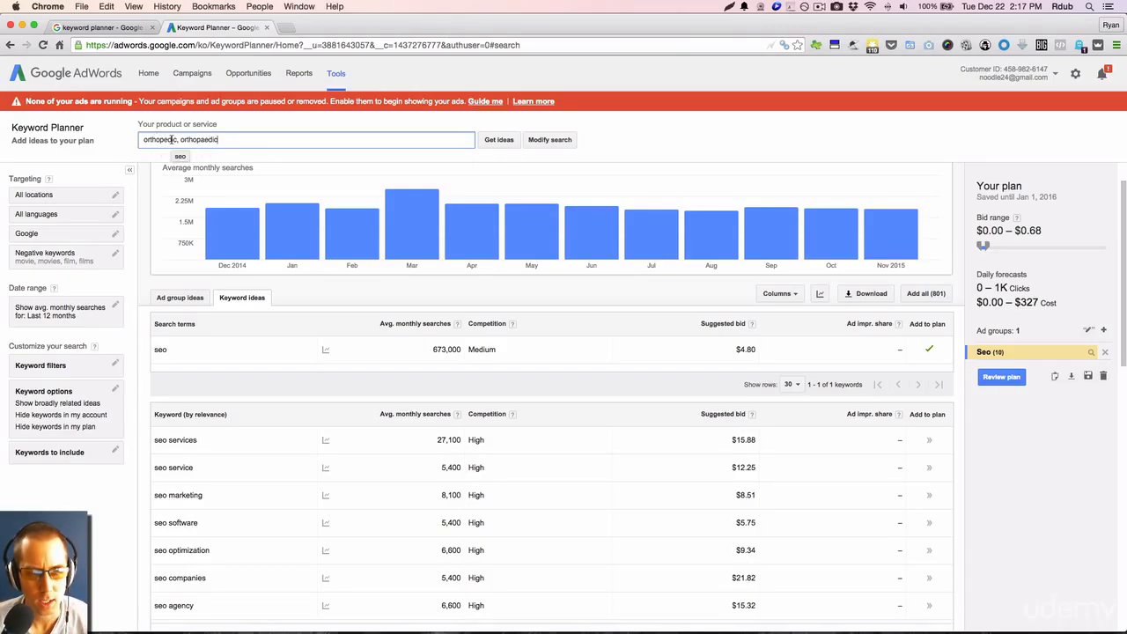
{"action": "type", "text": "s"}
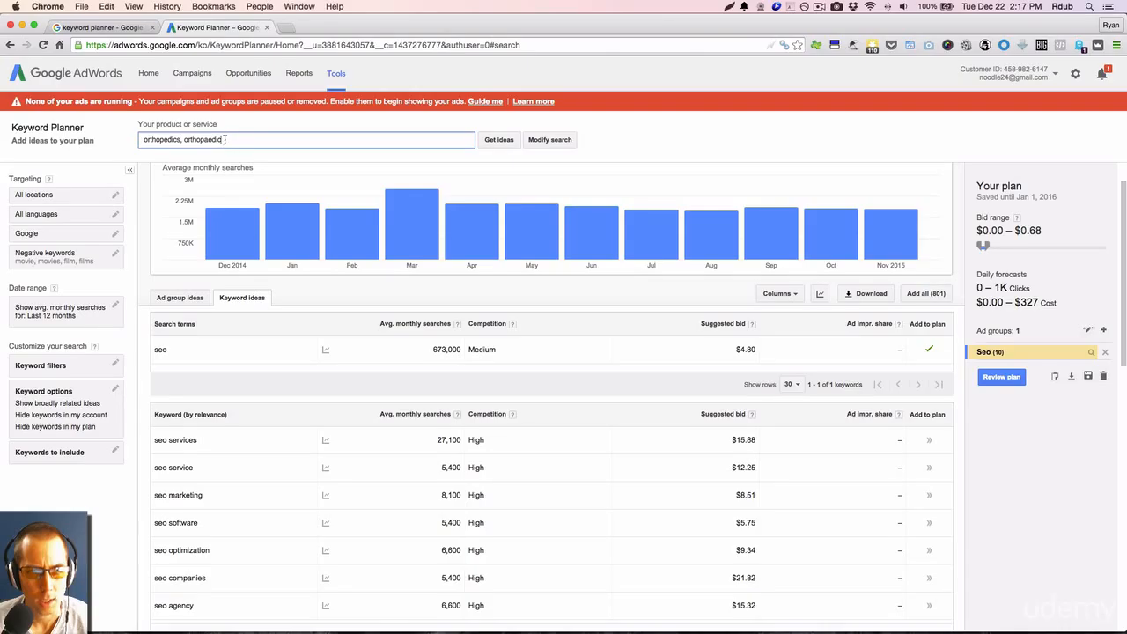
{"action": "left_click", "coordinate": [224, 139]}
{"action": "type", "text": "s"}
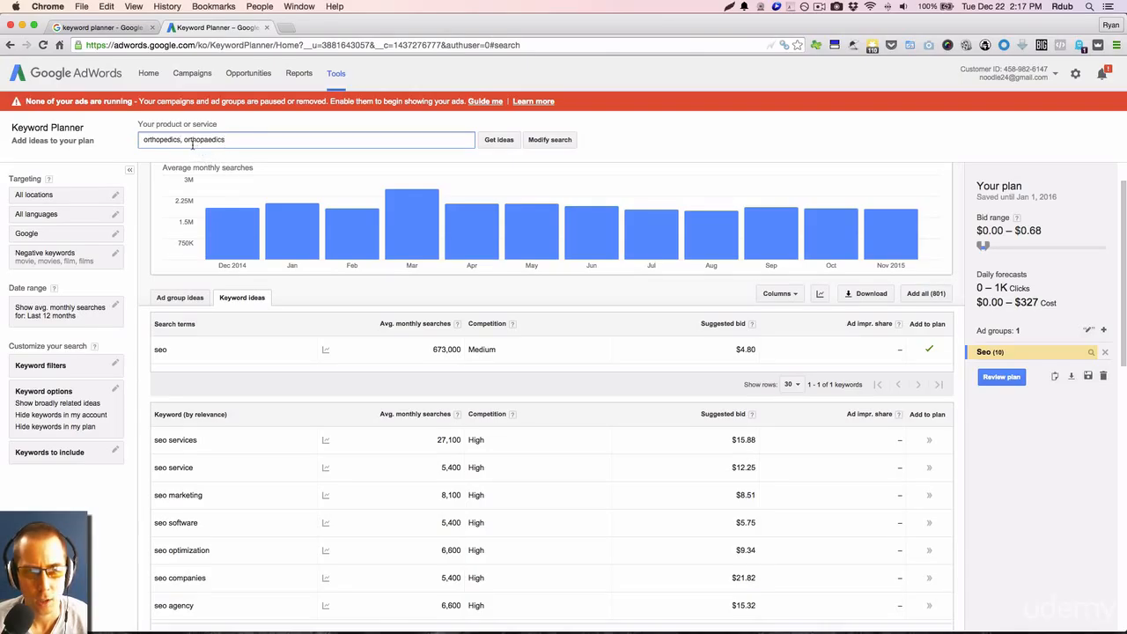
{"action": "left_click", "coordinate": [236, 141]}
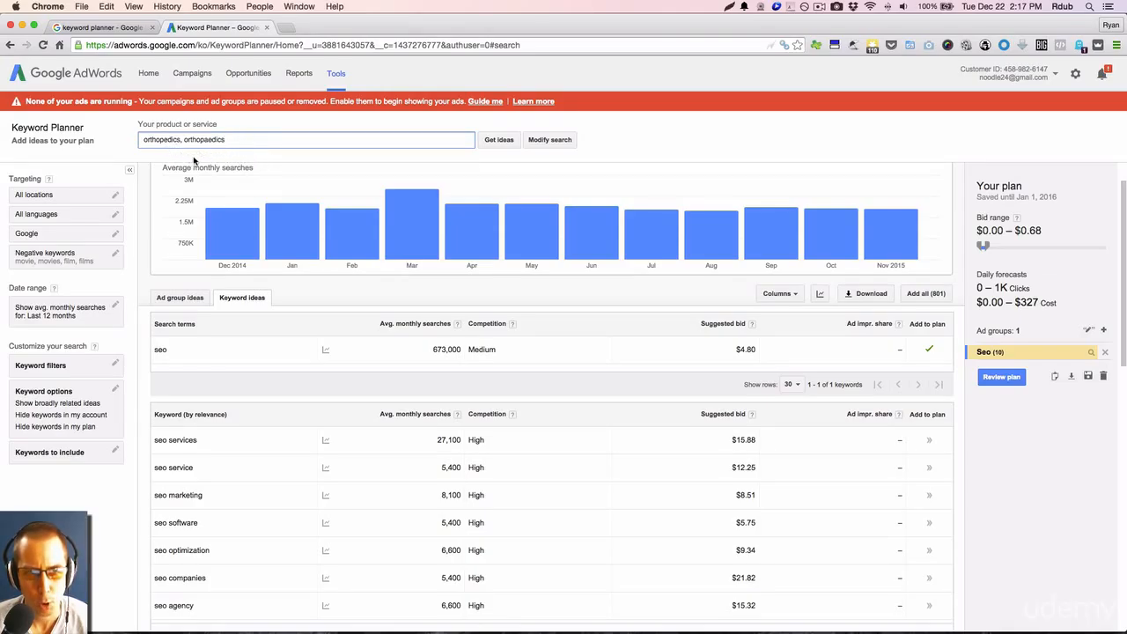
{"action": "left_click", "coordinate": [489, 144]}
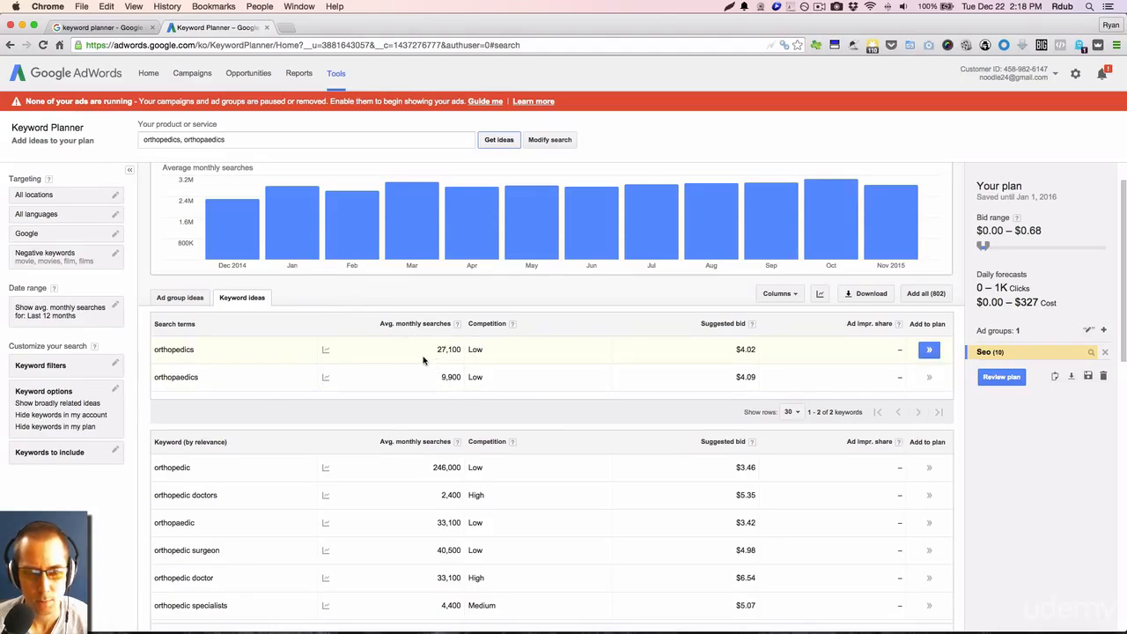
Compare the average monthly searches, competition and suggested bids of the two orthopedics spellings and their related keyword ideas.
{"action": "scroll", "coordinate": [403, 368], "scroll_direction": "down", "scroll_amount": 1}
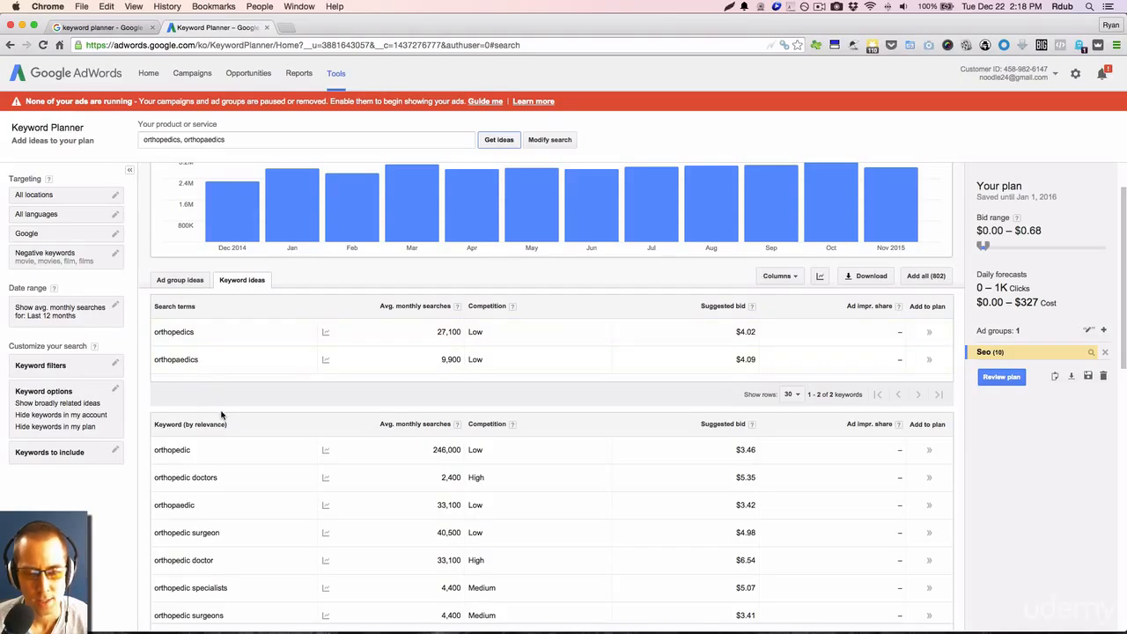
{"action": "scroll", "coordinate": [363, 414], "scroll_direction": "up", "scroll_amount": 1}
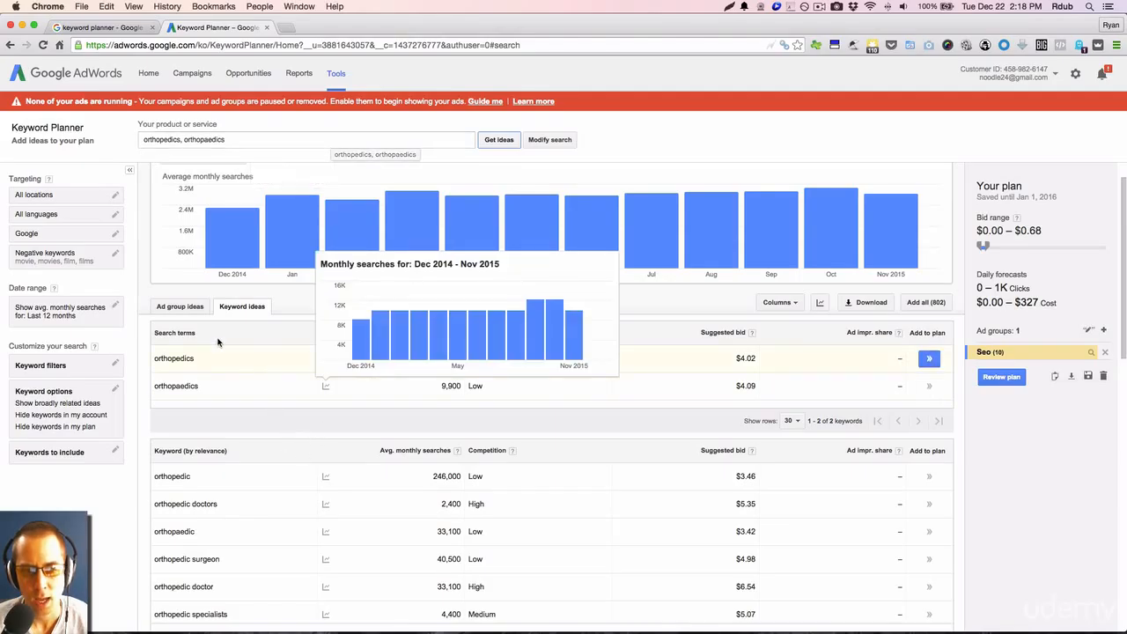
{"action": "scroll", "coordinate": [440, 411], "scroll_direction": "down", "scroll_amount": 1}
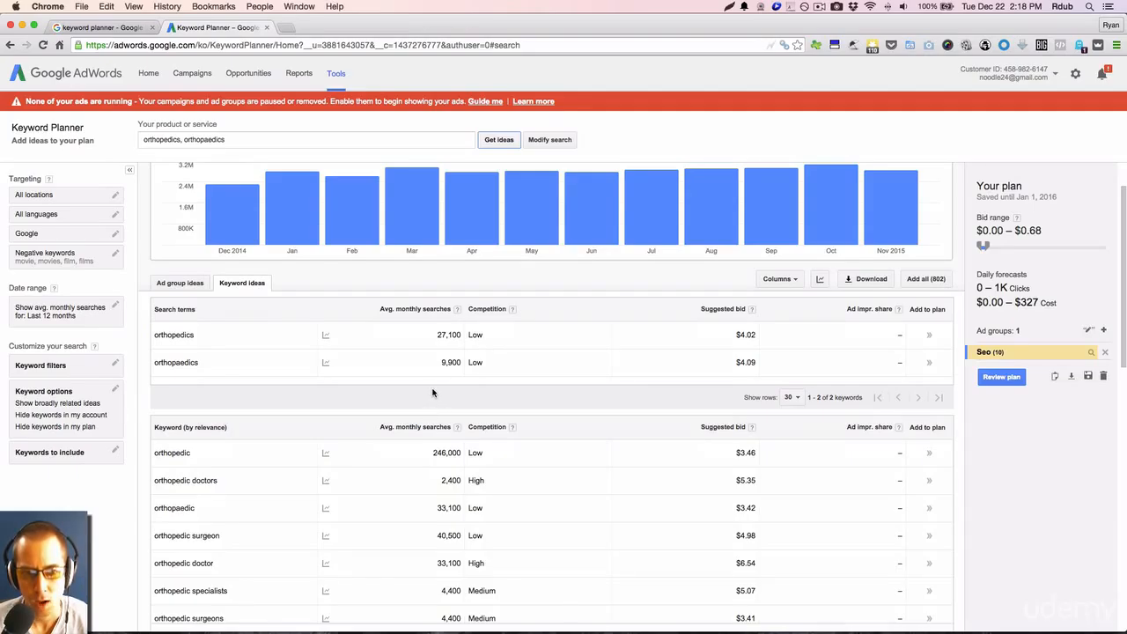
{"action": "scroll", "coordinate": [433, 392], "scroll_direction": "down", "scroll_amount": 1}
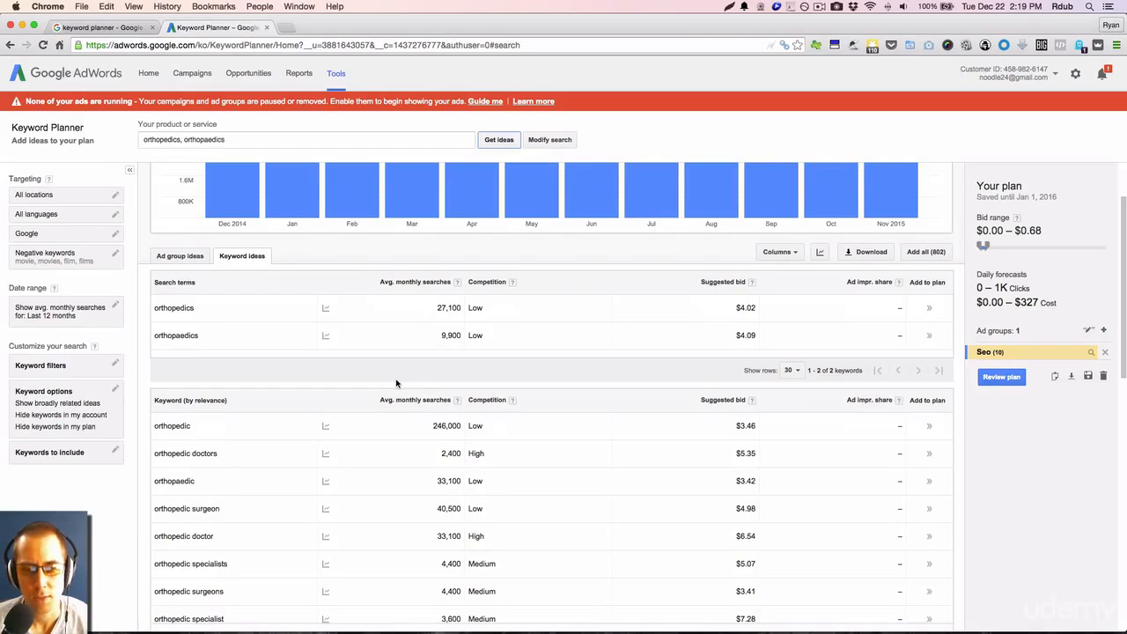
{"action": "scroll", "coordinate": [351, 370], "scroll_direction": "down", "scroll_amount": 3}
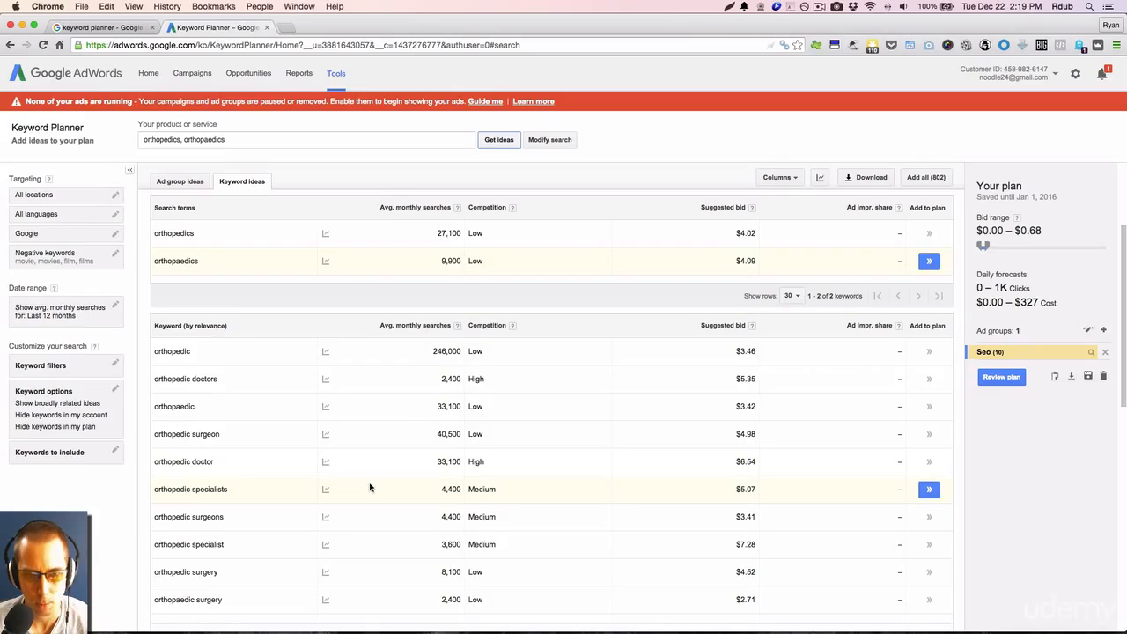
{"action": "scroll", "coordinate": [369, 487], "scroll_direction": "up", "scroll_amount": 5}
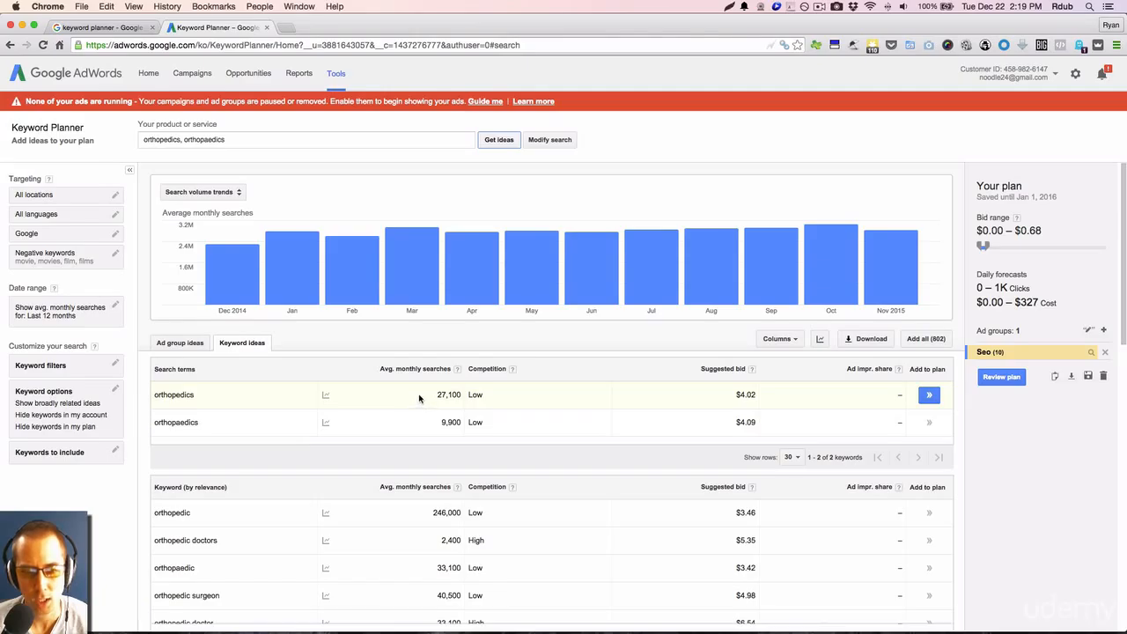
{"action": "scroll", "coordinate": [441, 429], "scroll_direction": "down", "scroll_amount": 1}
{"action": "scroll", "coordinate": [441, 430], "scroll_direction": "down", "scroll_amount": 2}
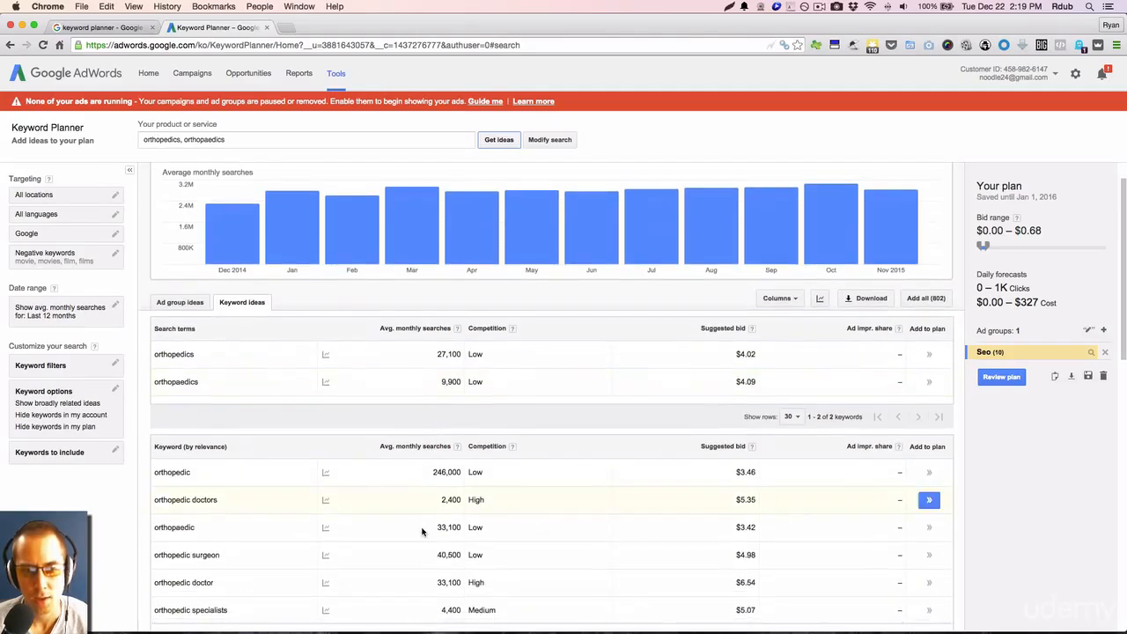
{"action": "scroll", "coordinate": [407, 435], "scroll_direction": "up", "scroll_amount": 1}
{"action": "scroll", "coordinate": [408, 435], "scroll_direction": "up", "scroll_amount": 1}
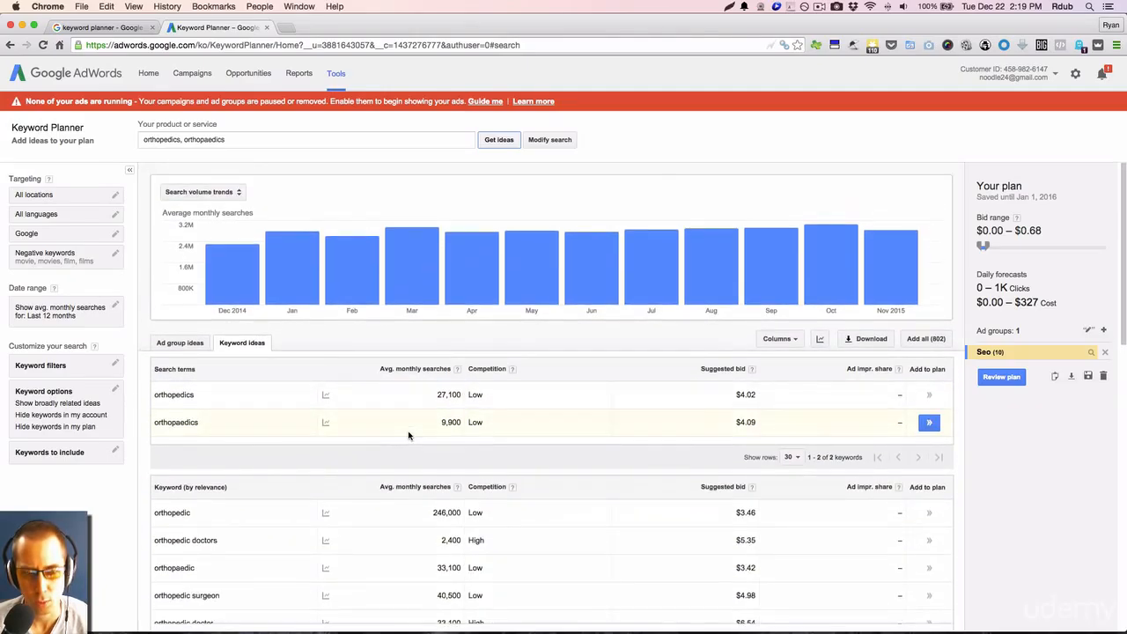